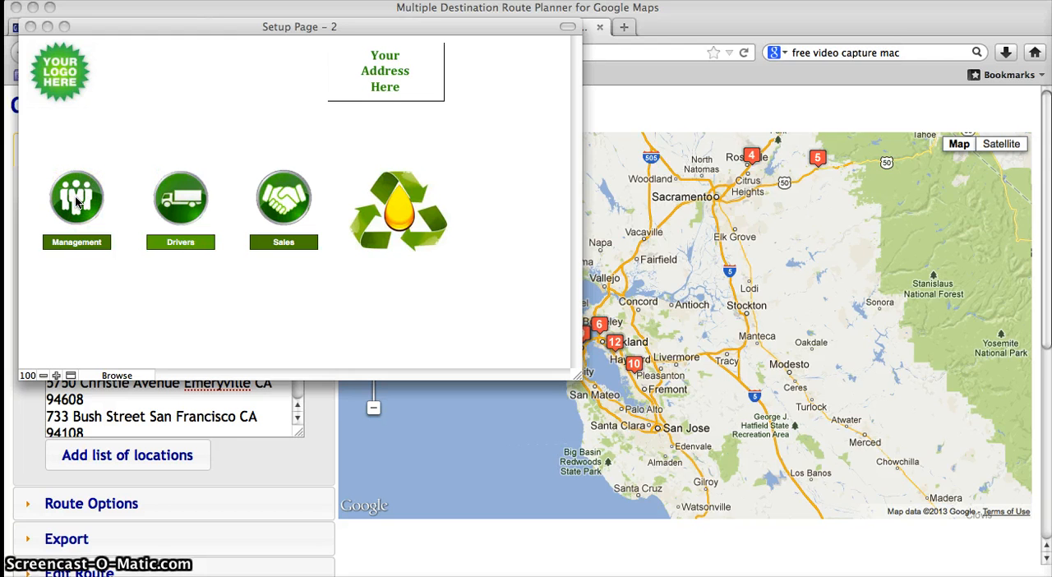
Step: Open the customer list from the management section
click(77, 202)
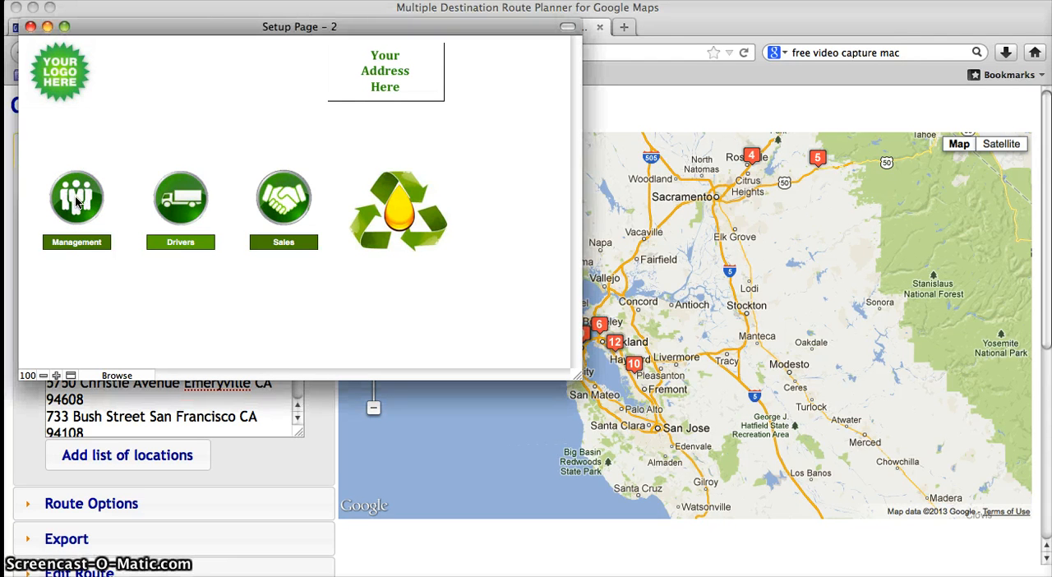
click(76, 201)
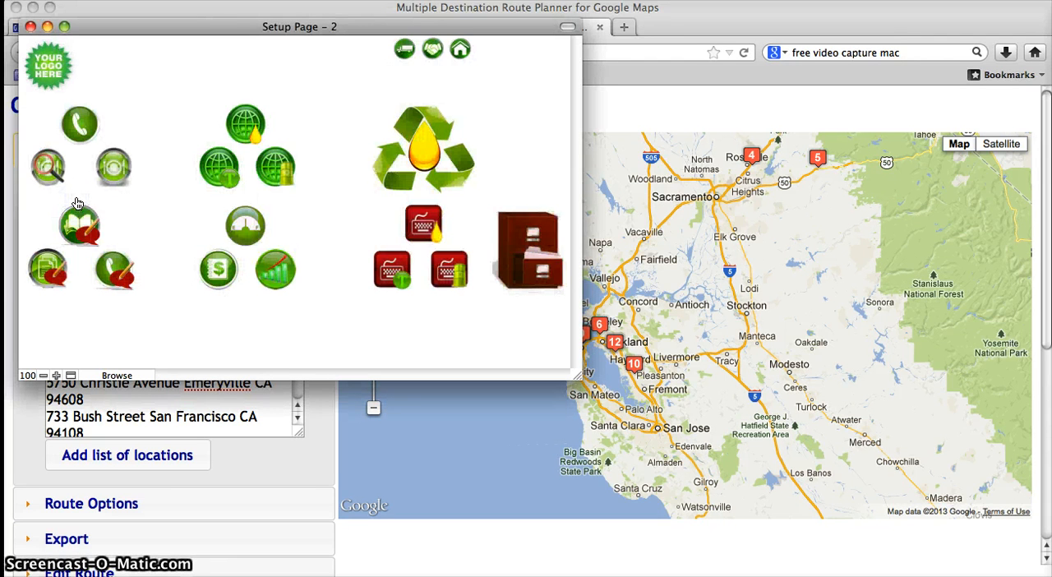
click(112, 169)
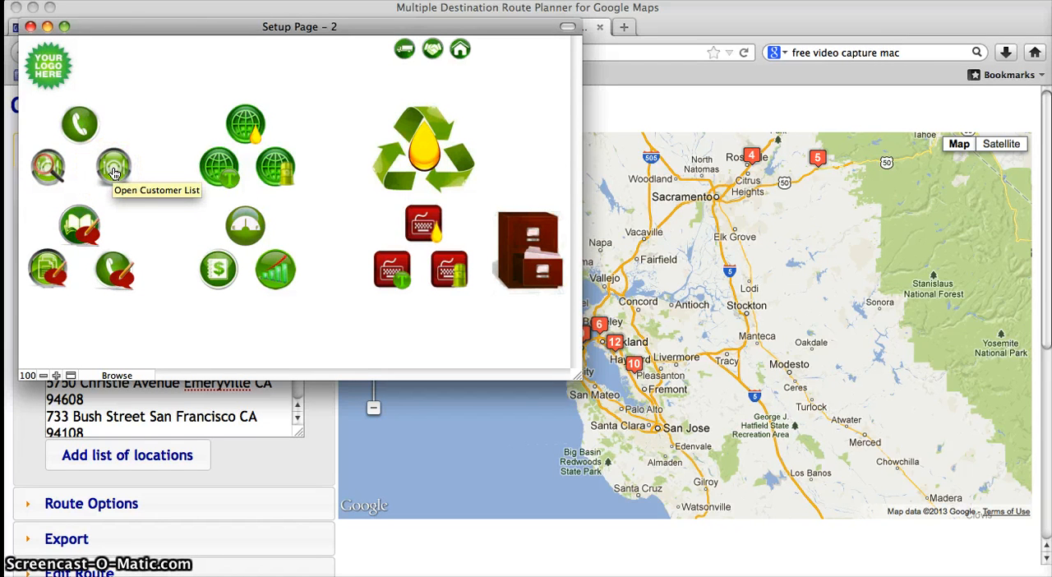
click(113, 172)
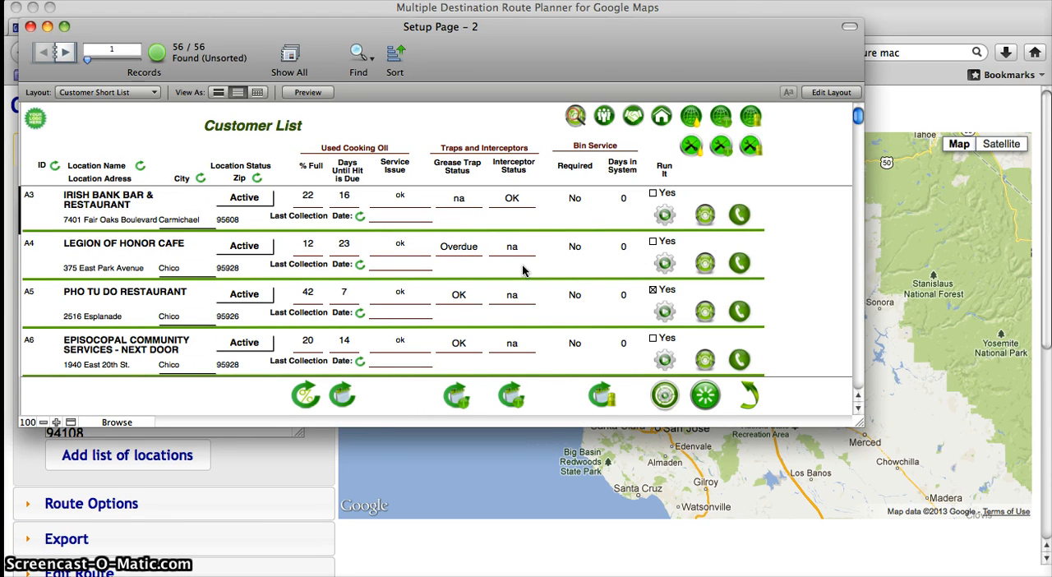
Step: Reset the accounts currently marked for a run and restore the full customer list
click(670, 212)
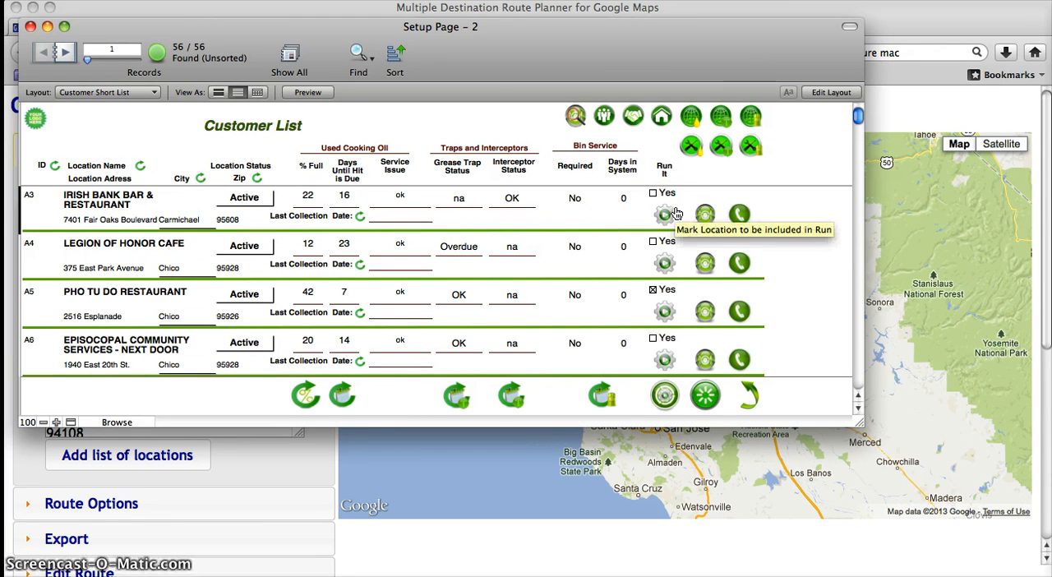
click(232, 199)
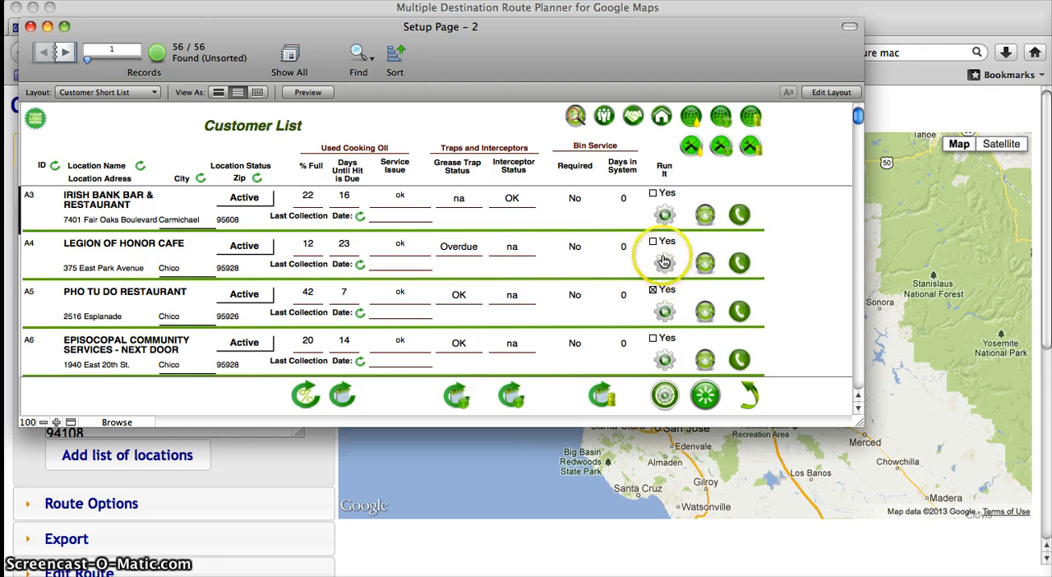
click(704, 396)
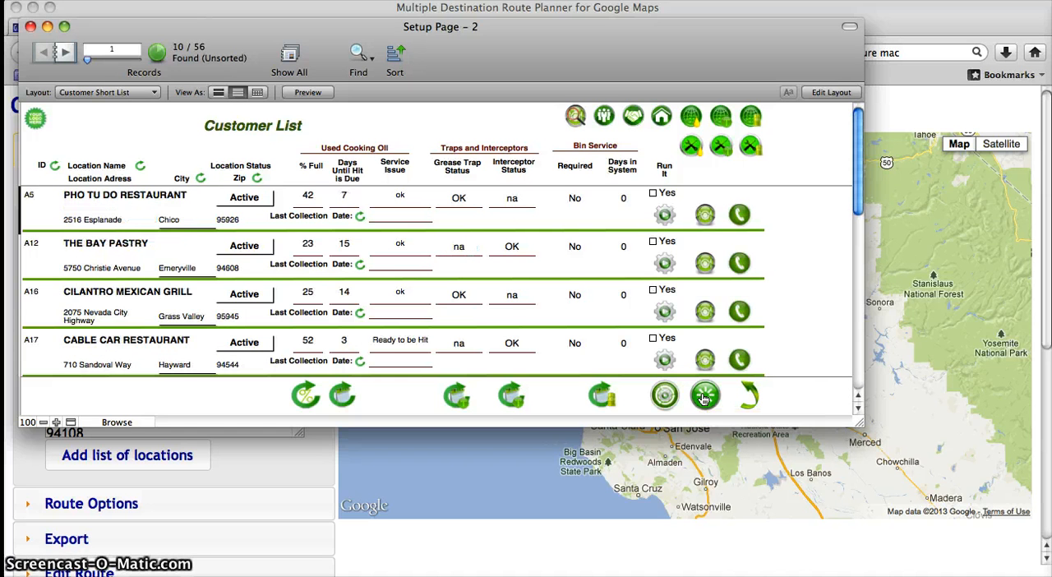
click(751, 396)
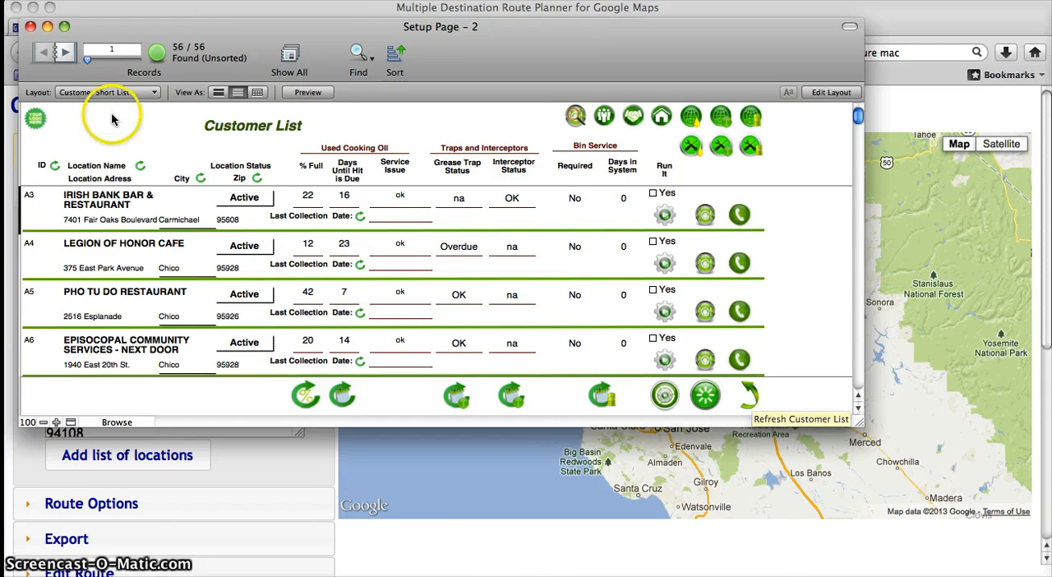
Step: Sort the customer list by location name in descending order and reverse it to ascending order
click(139, 168)
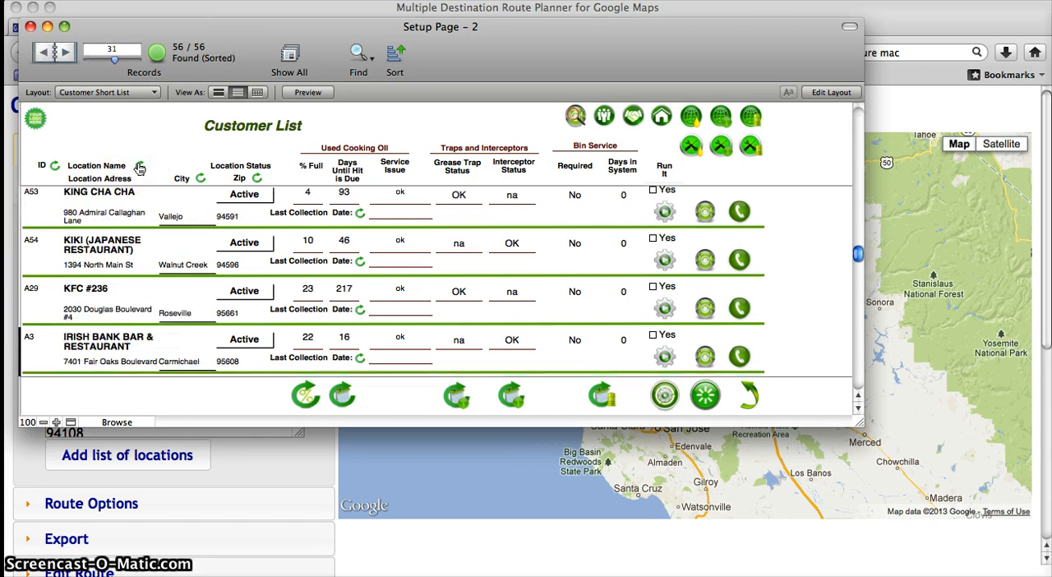
scroll(216, 240, up, 15)
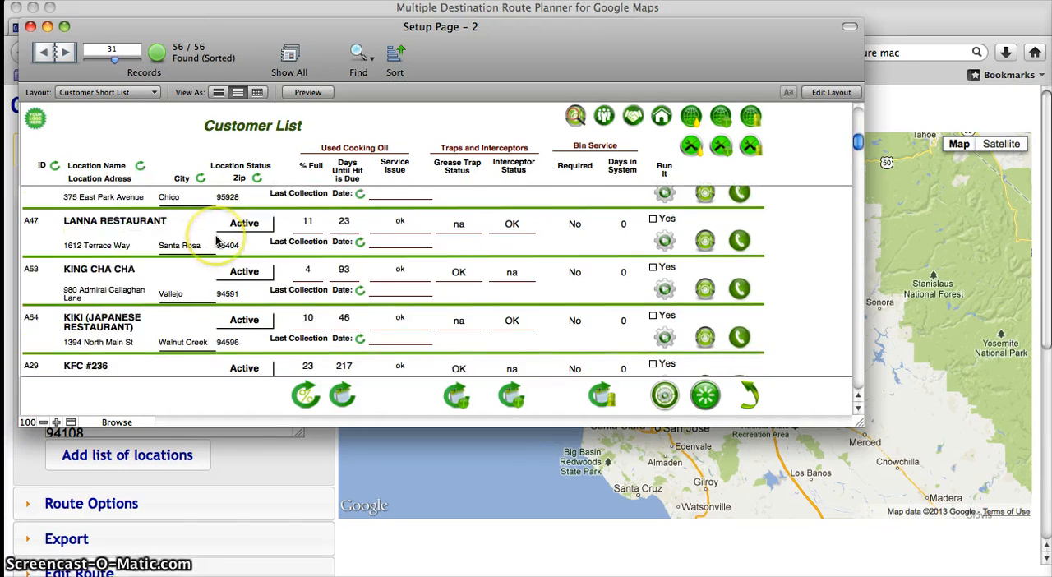
click(142, 168)
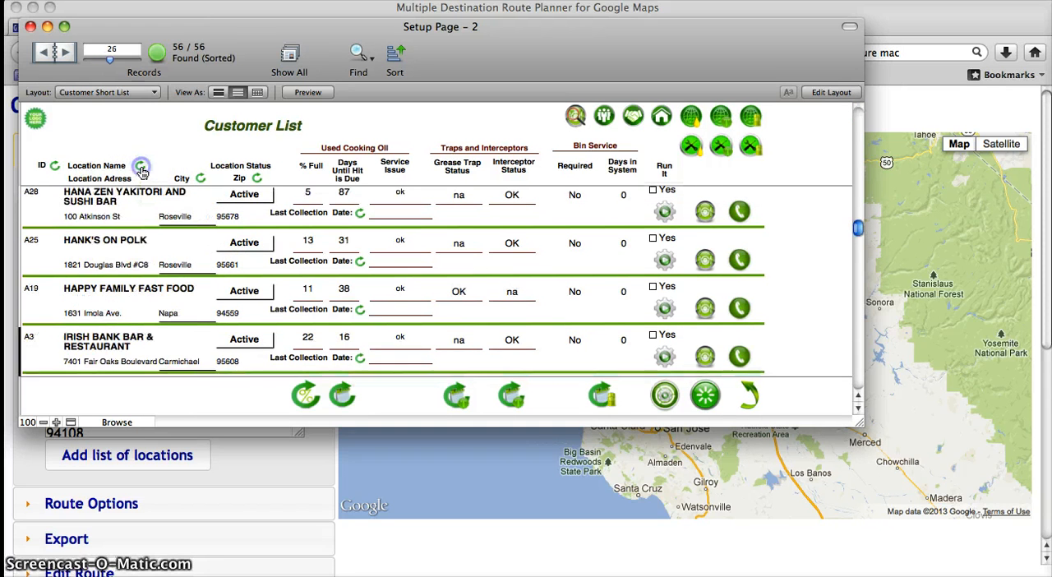
click(358, 346)
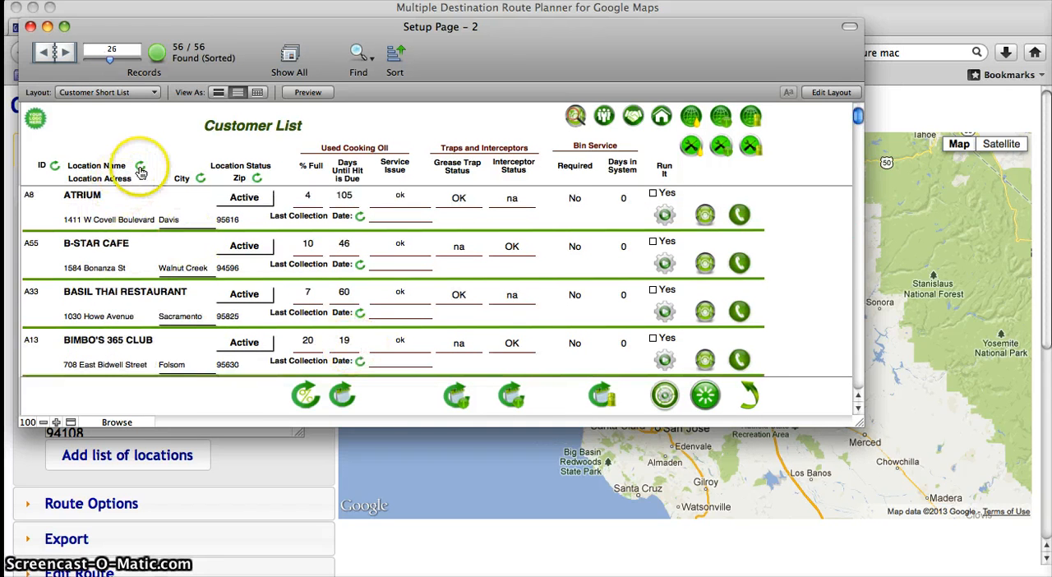
Step: Sort the customers by percent full and mark Cable Car Restaurant, Pho Tu Do Restaurant, Sun Sang Market and Rue Saint Jaques for the run
click(307, 397)
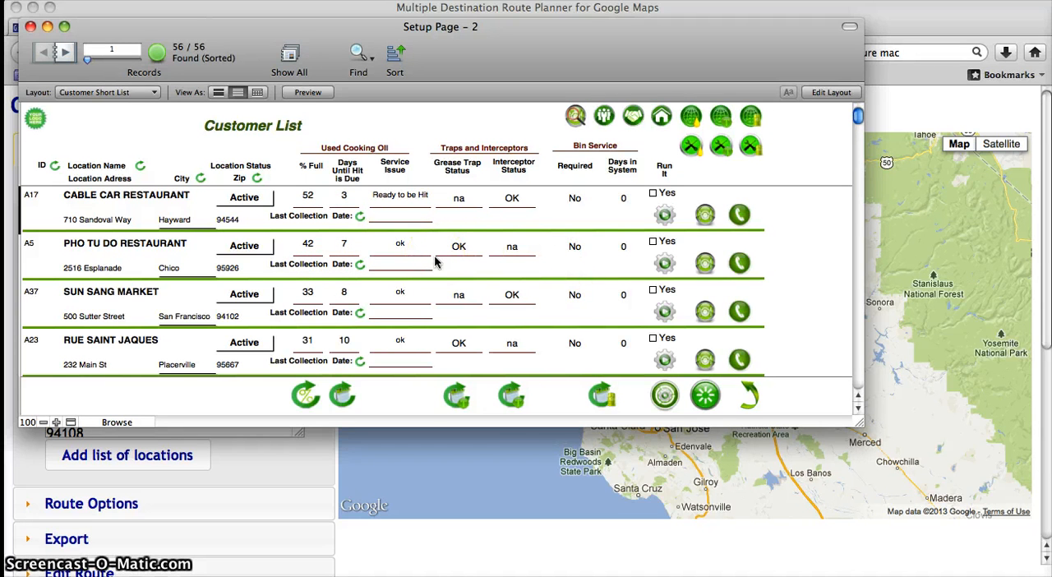
click(657, 196)
click(653, 241)
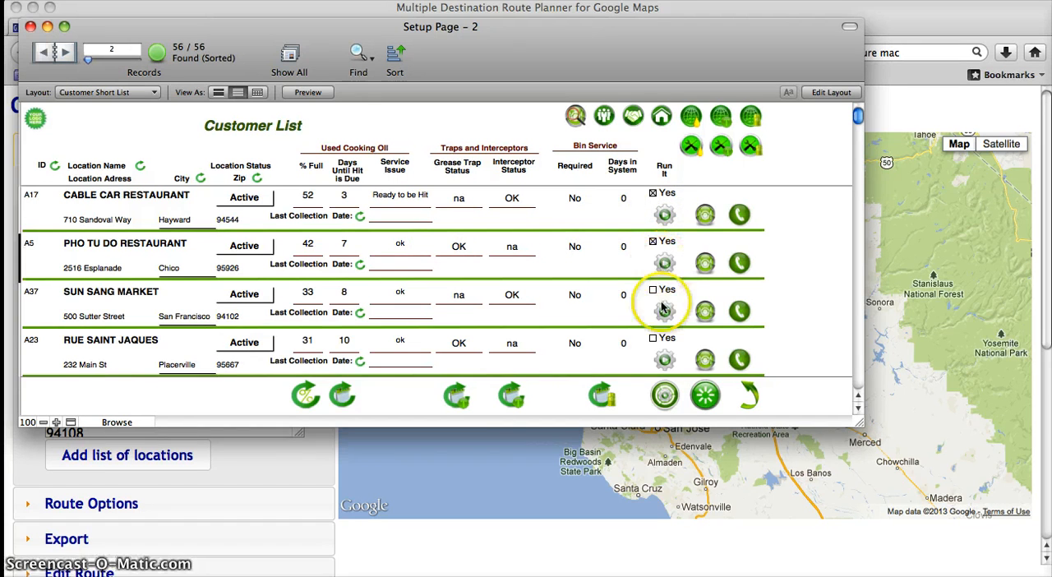
click(652, 289)
click(663, 353)
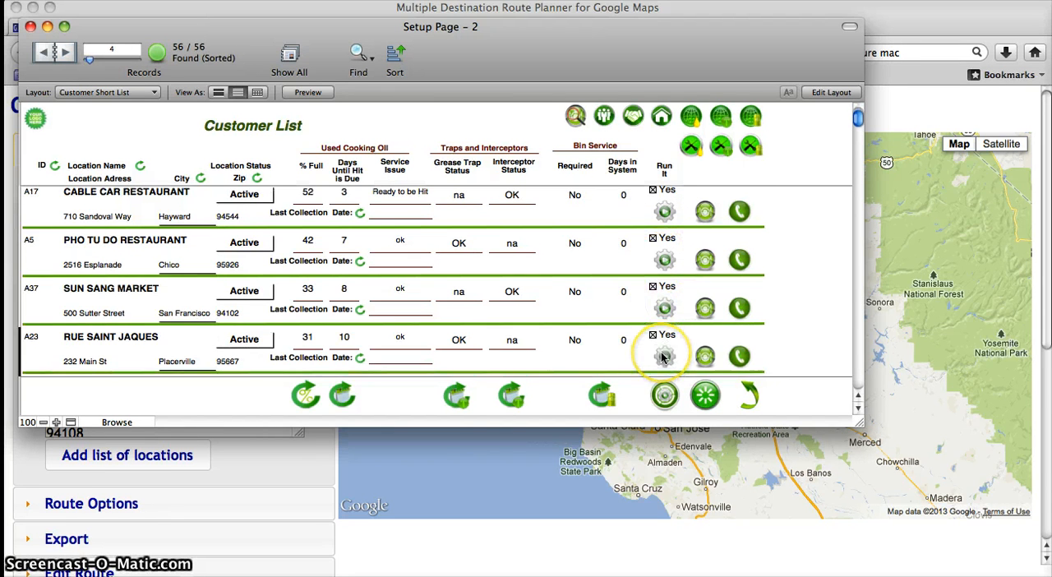
Step: Mark Bun Bo Hue, Cilantro Mexican Grill and Tara Restaurant to be included in the run
scroll(664, 354, down, 4)
scroll(672, 258, up, 2)
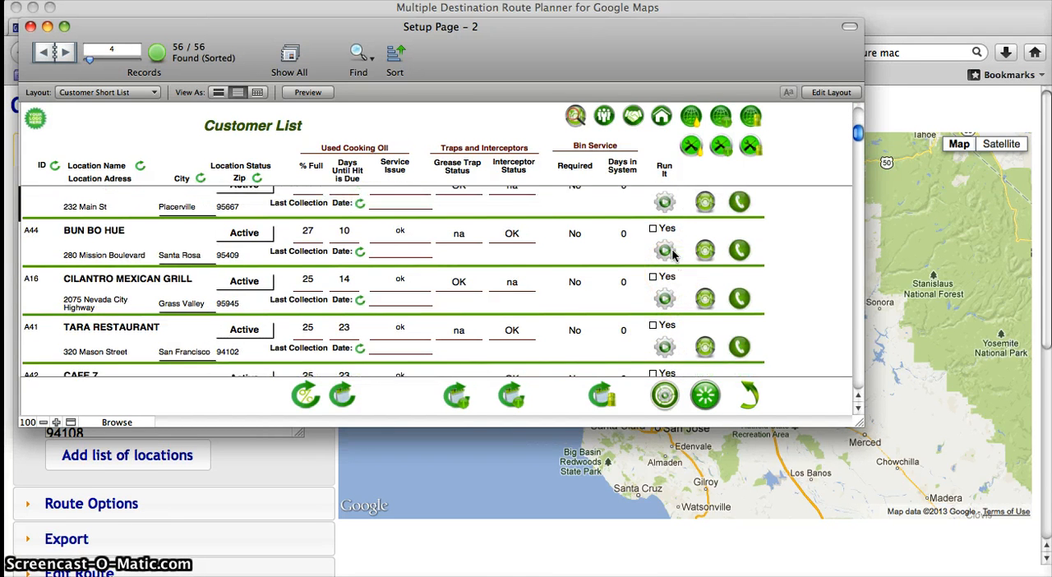
click(665, 269)
click(664, 317)
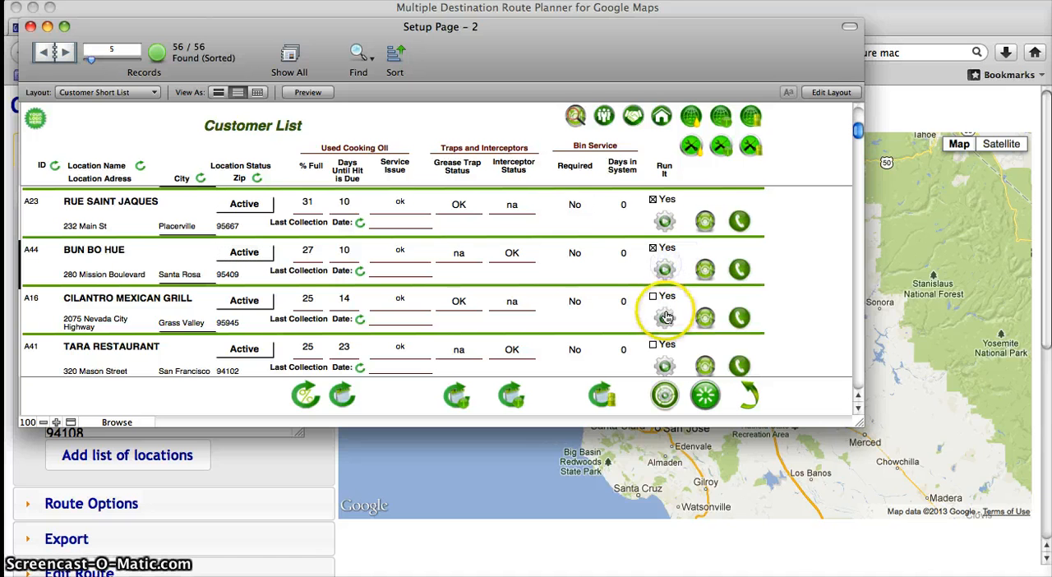
click(664, 362)
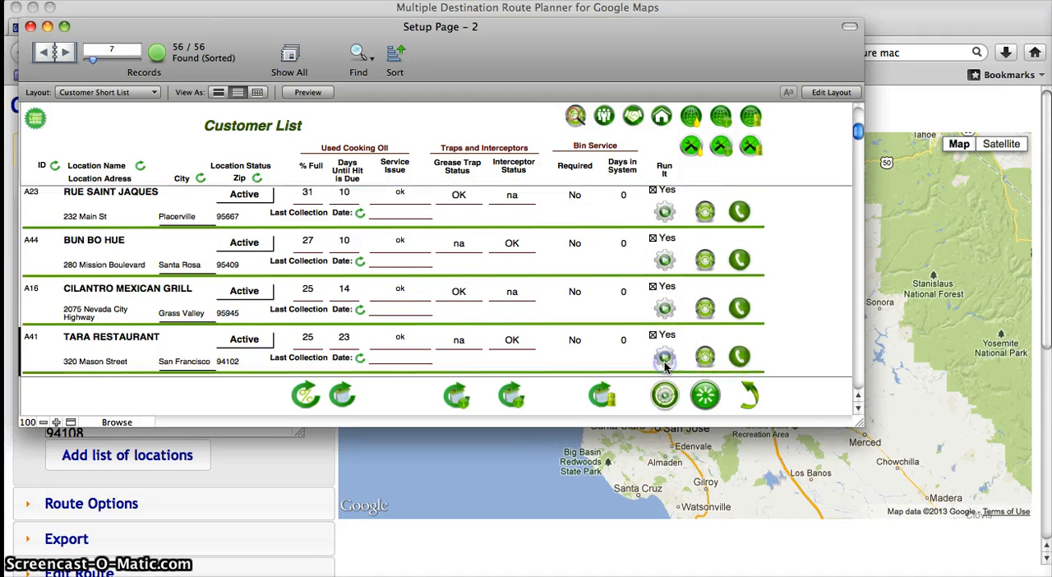
Step: Mark Cafe 7, The Bay Pastry and KFC #236 to be included in the run
scroll(680, 337, down, 2)
click(664, 340)
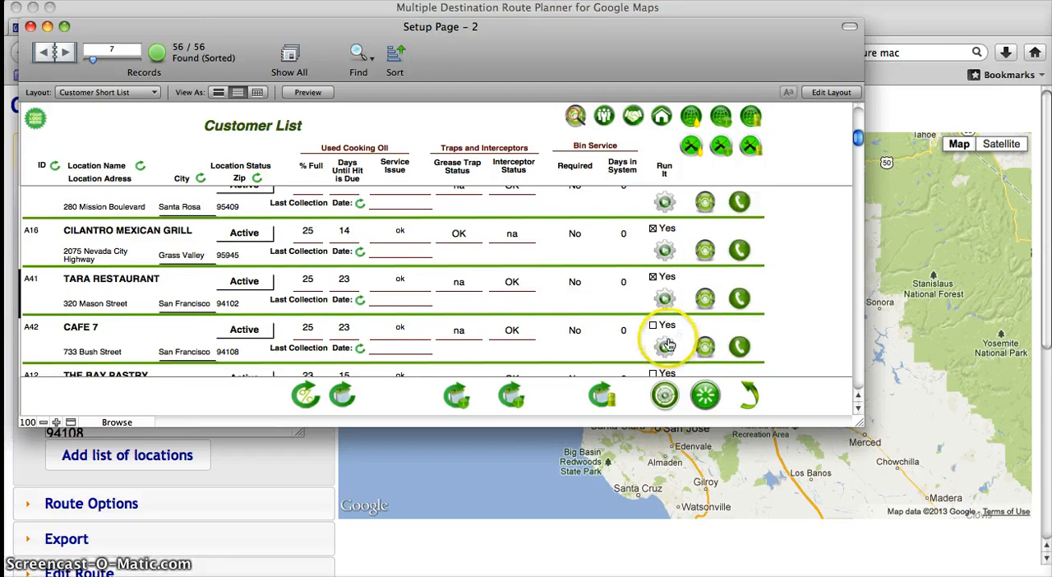
scroll(665, 337, down, 2)
click(667, 321)
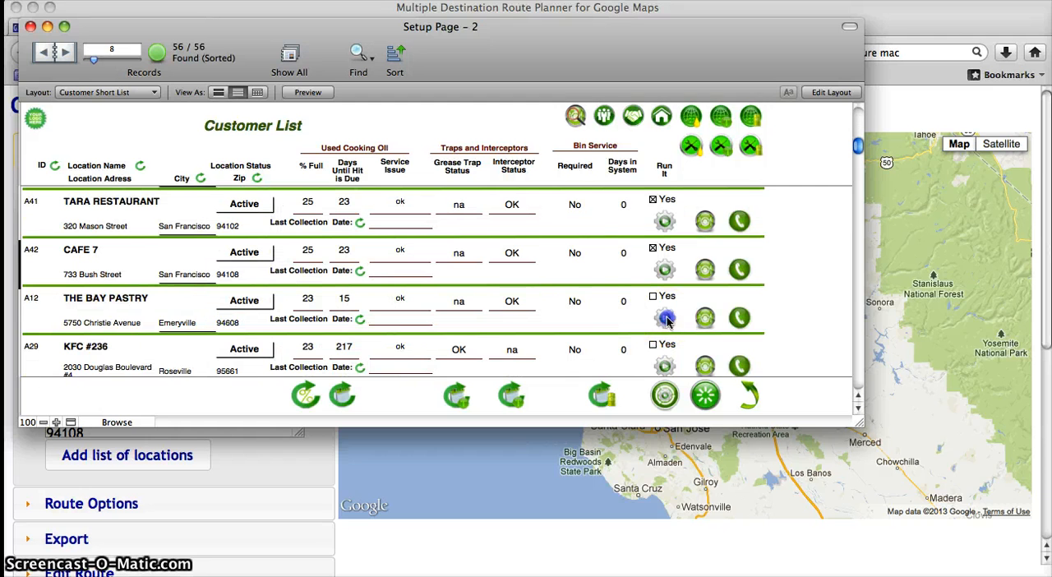
click(665, 364)
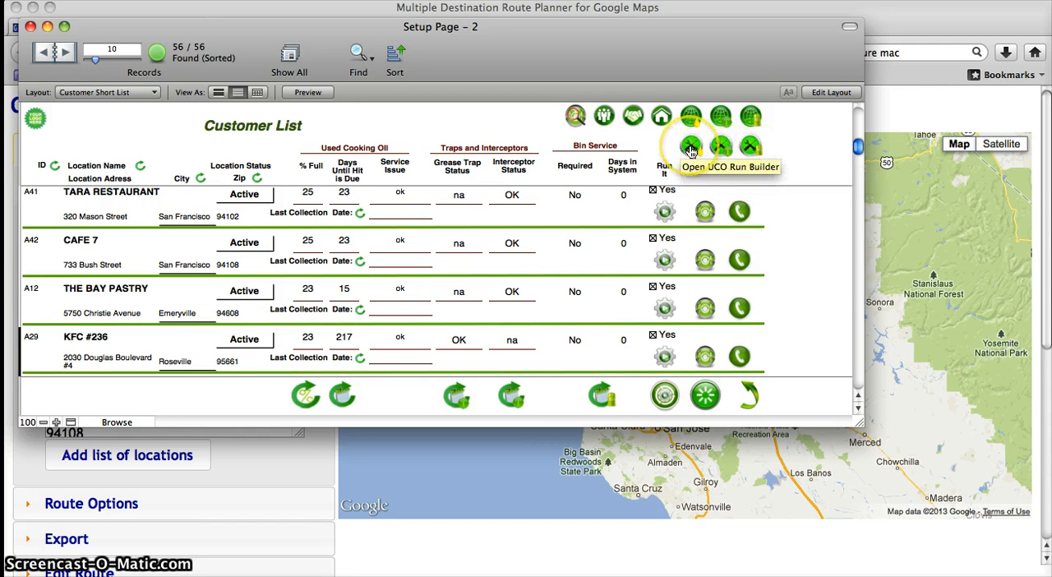
Step: Open the UCO Run Builder and refresh its list to the accounts selected to be run
click(690, 148)
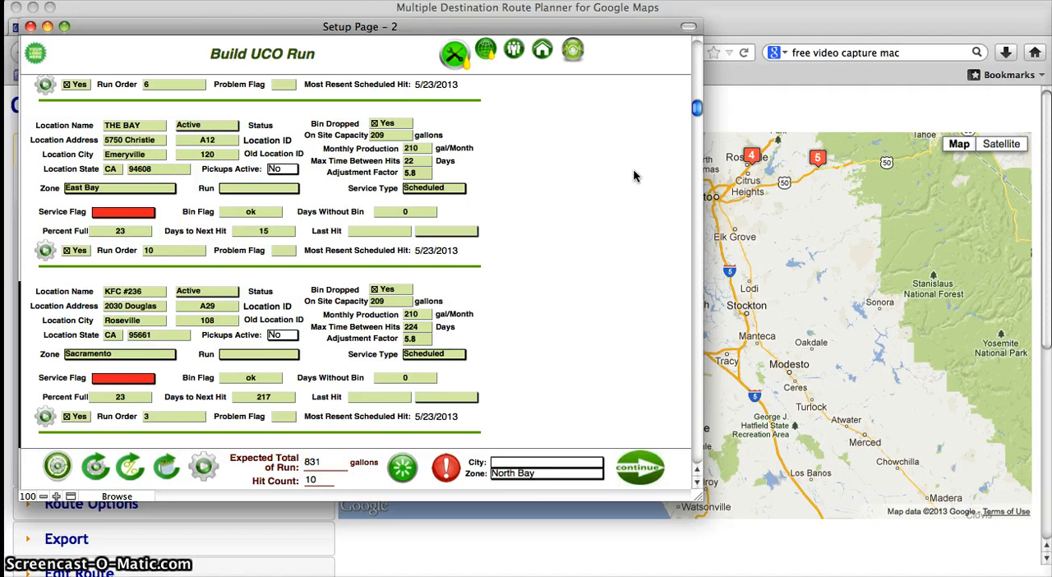
scroll(633, 175, down, 3)
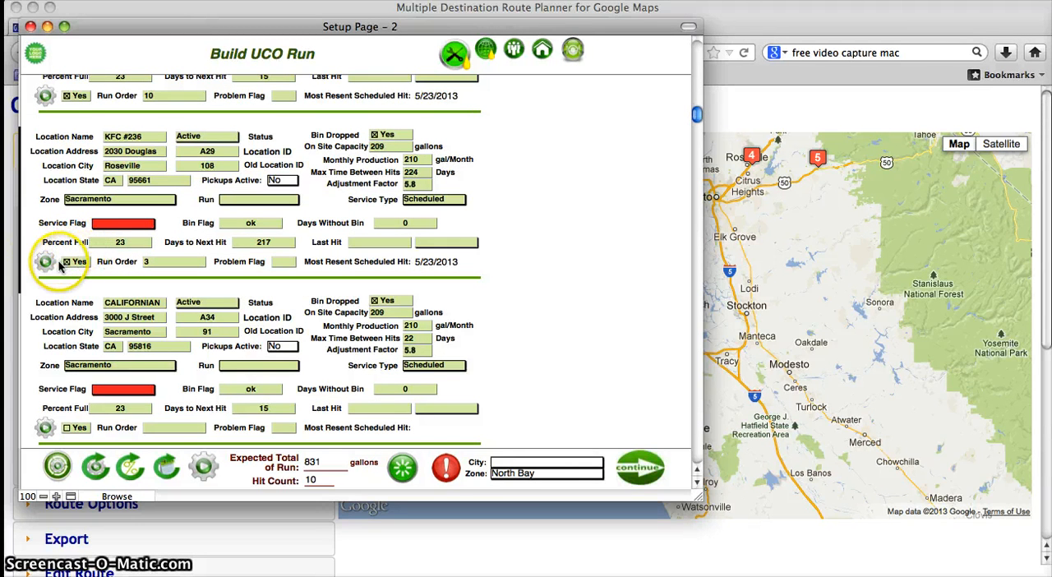
click(57, 469)
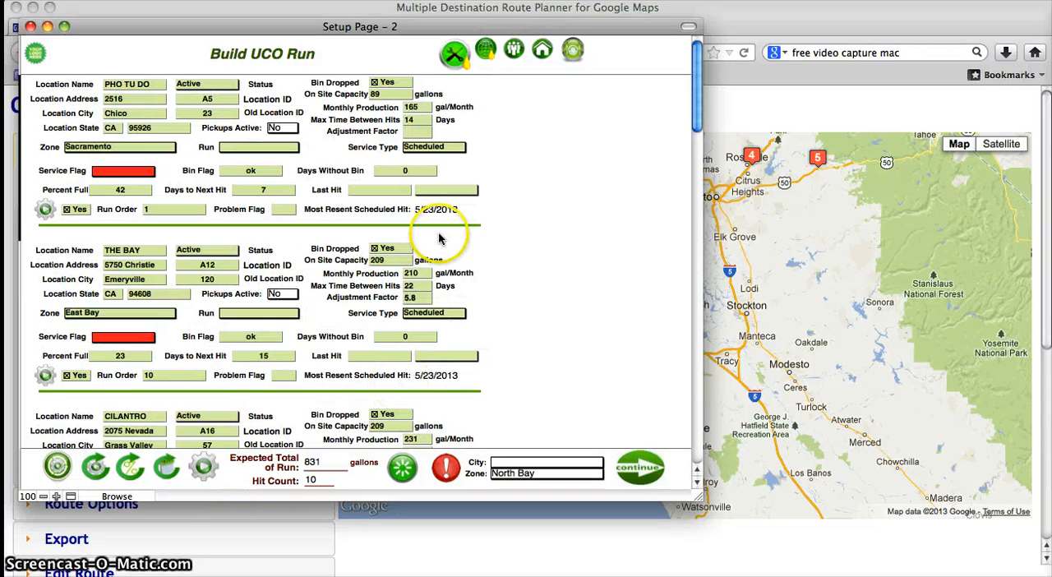
Step: Check the selected accounts in the run builder, continue to the UCO run order setup and look over the ordered stops
scroll(440, 239, down, 10)
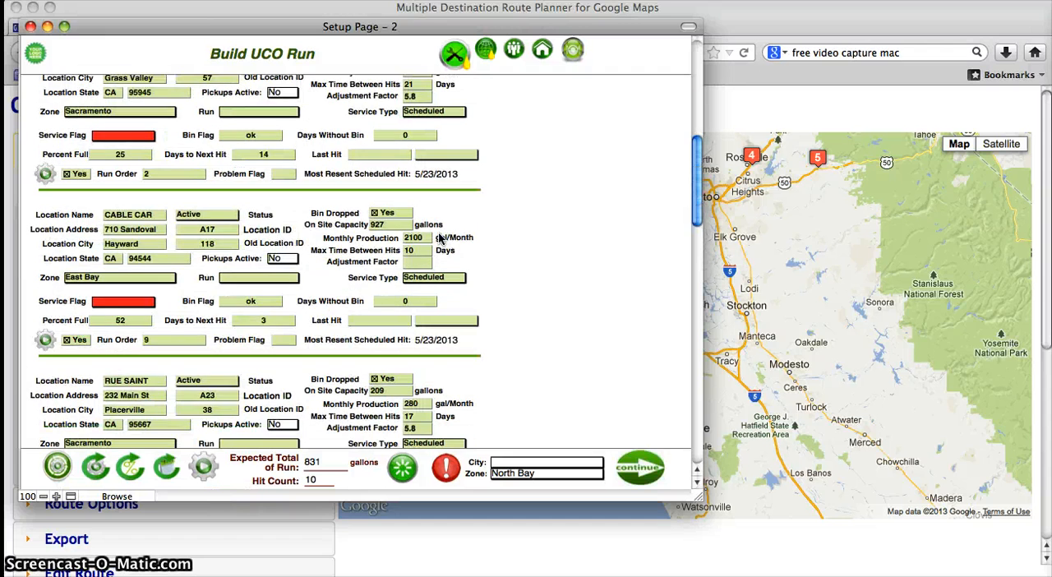
scroll(440, 239, down, 10)
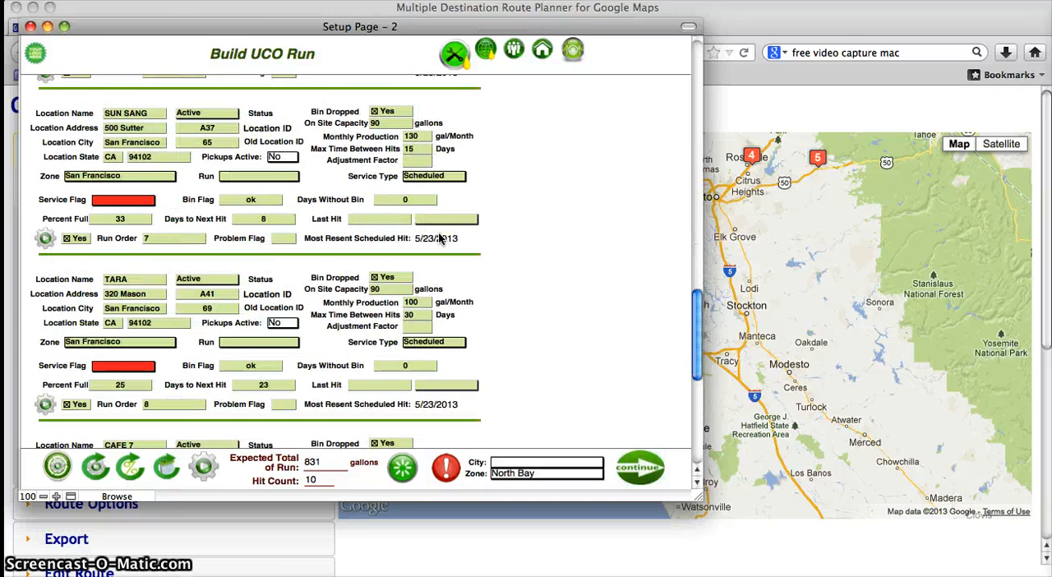
scroll(440, 238, down, 7)
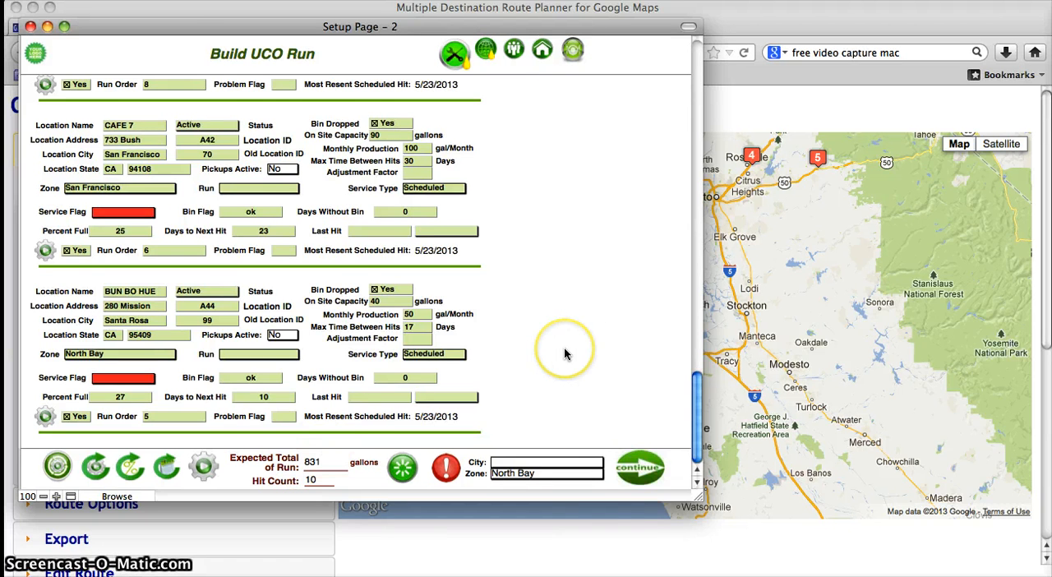
scroll(559, 329, up, 10)
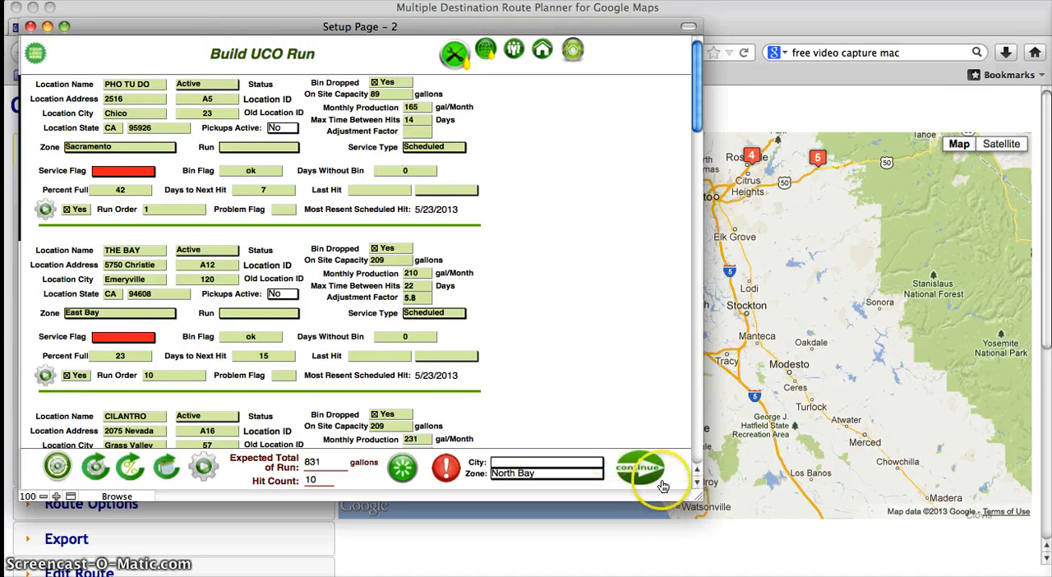
click(639, 468)
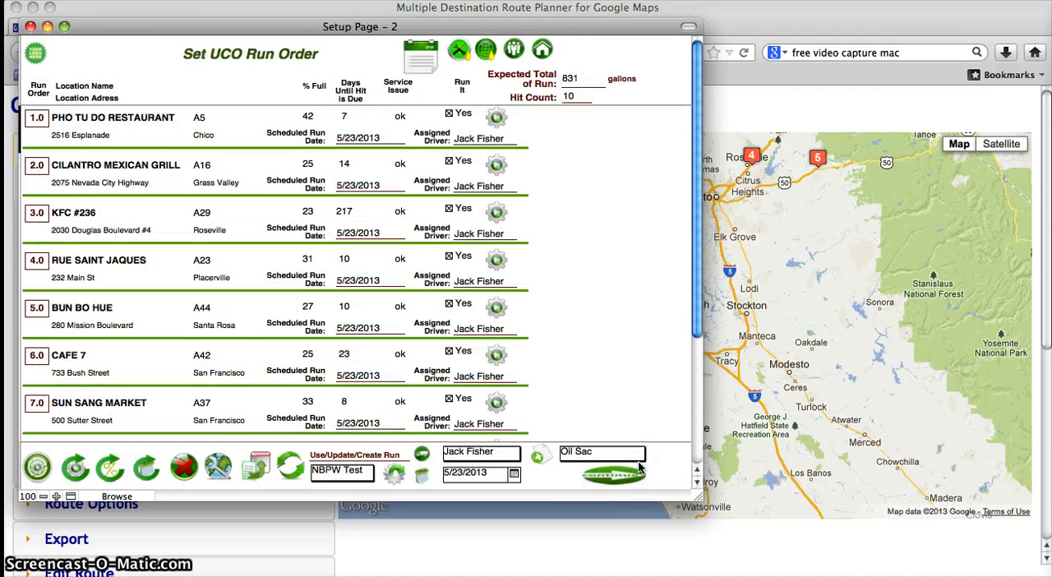
scroll(593, 255, down, 3)
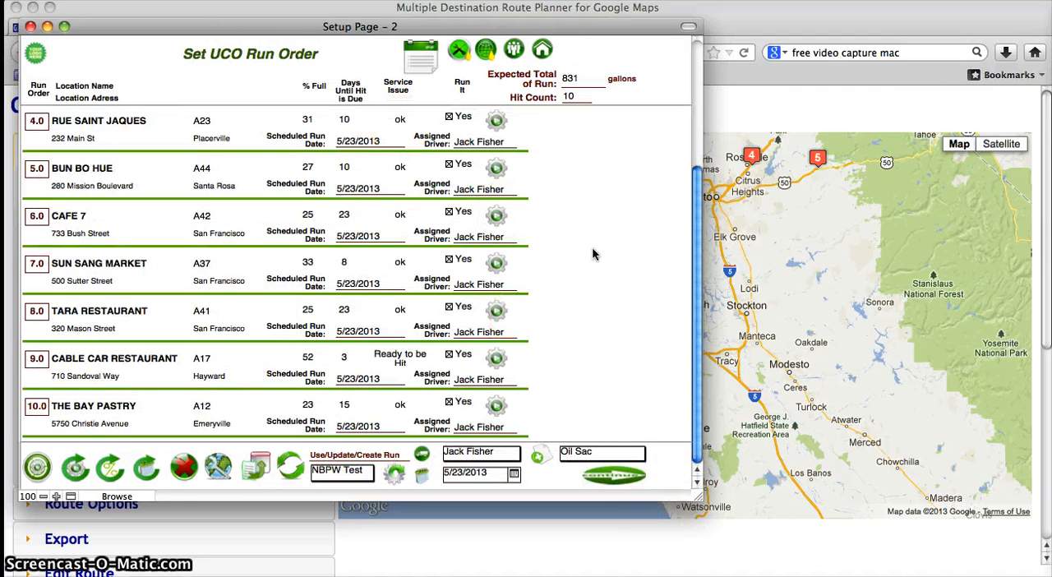
scroll(593, 255, up, 3)
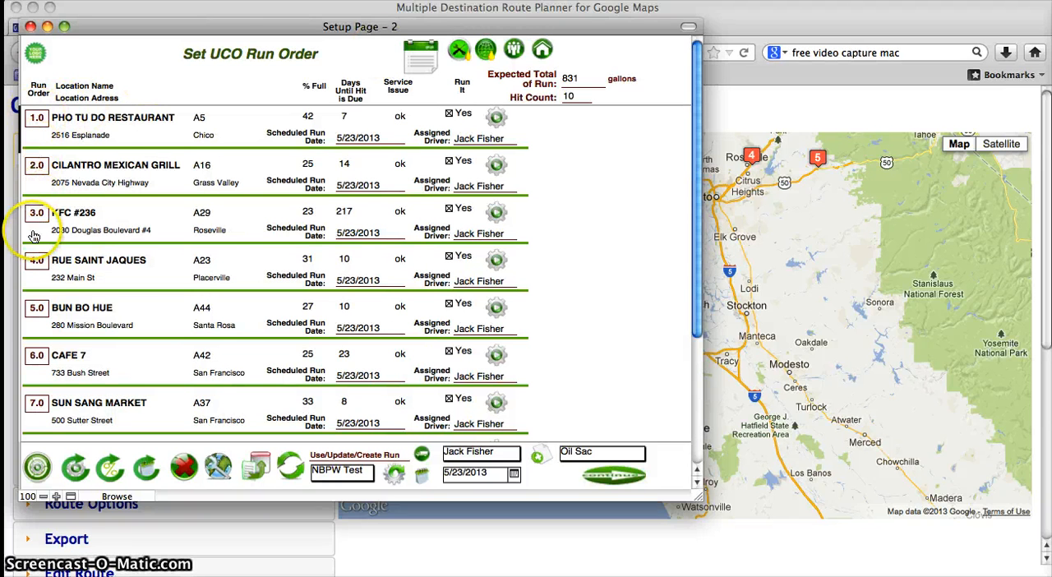
Step: Clear the existing run order of all the stops in the UCO run
click(184, 468)
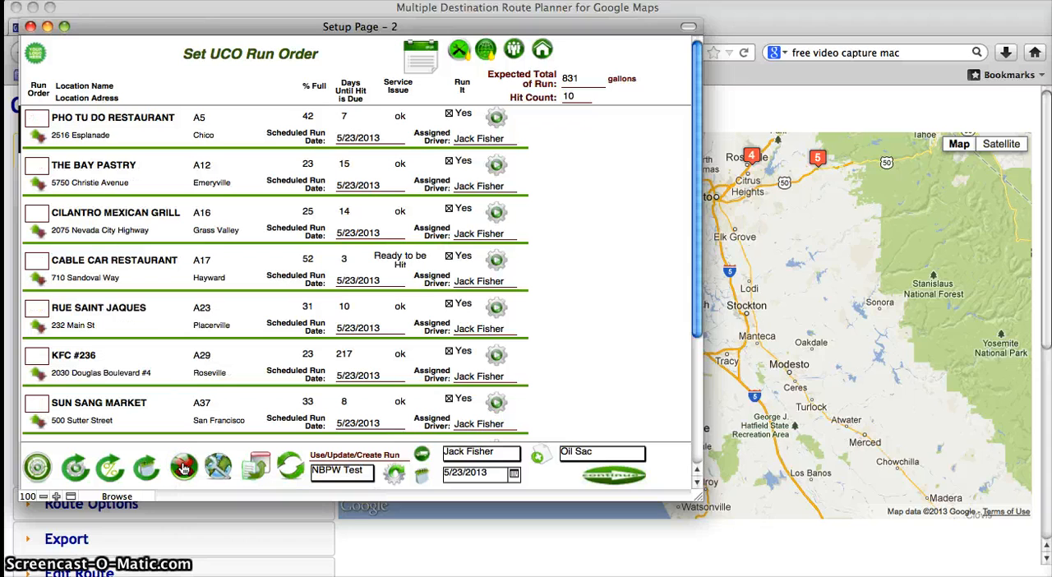
scroll(184, 321, down, 3)
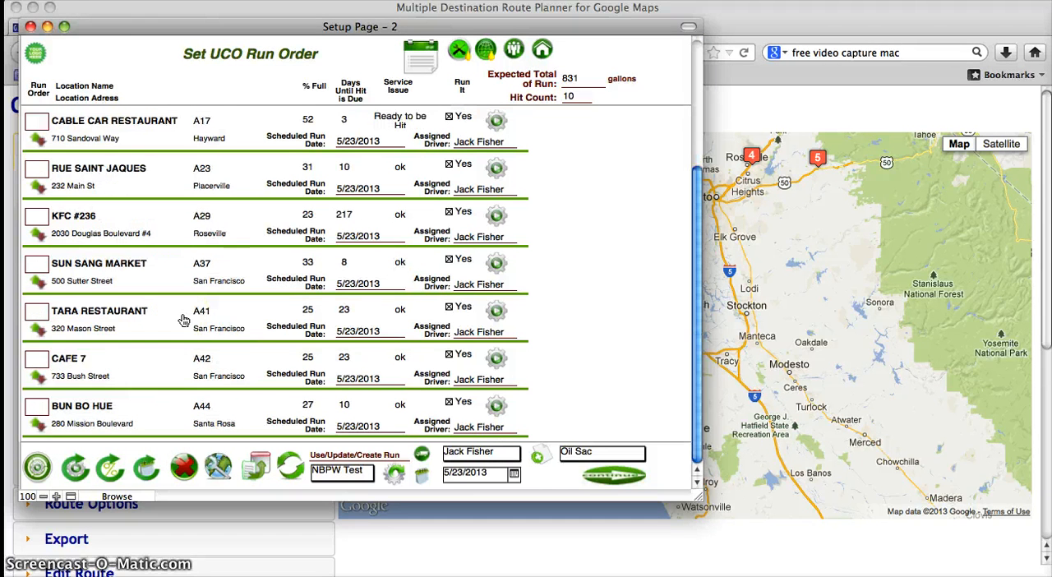
scroll(184, 320, up, 3)
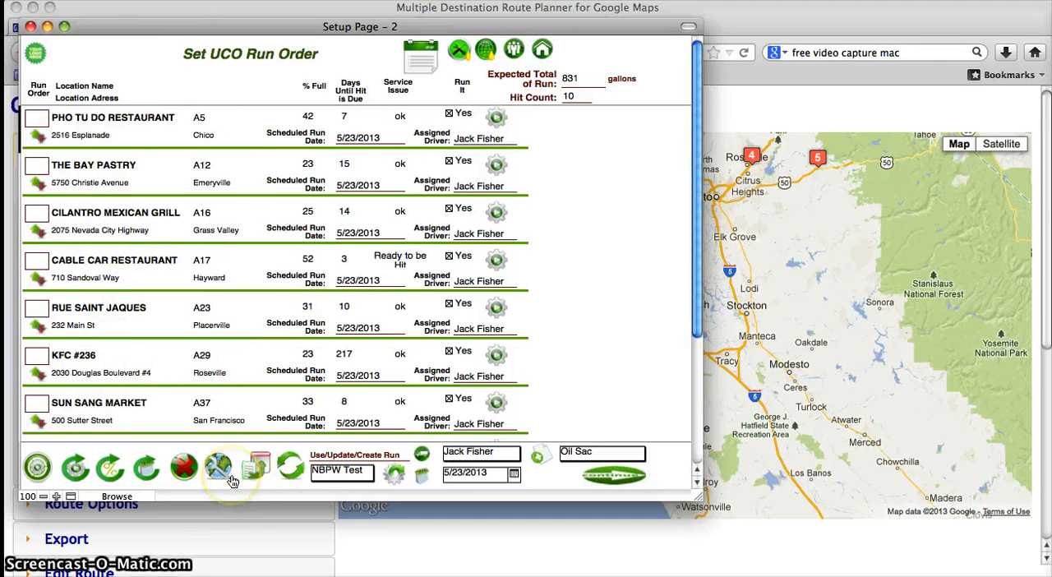
Step: Switch to Excel, close the RunAddresses.xls workbook and return to the UCO run order setup in FileMaker Pro
key(super+Tab)
key(super+Tab)
key(super+Tab)
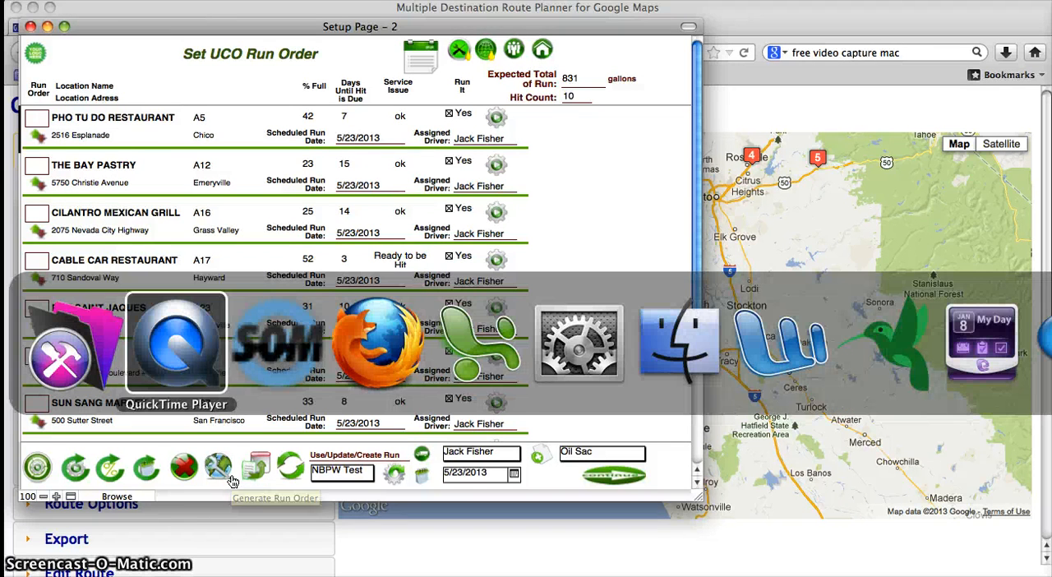
key(super+Tab)
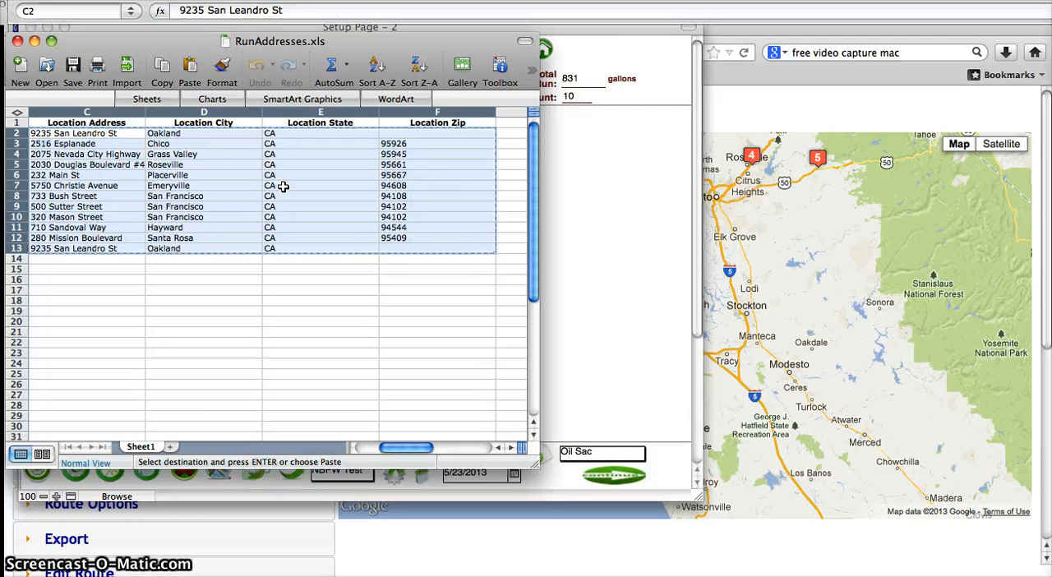
click(261, 44)
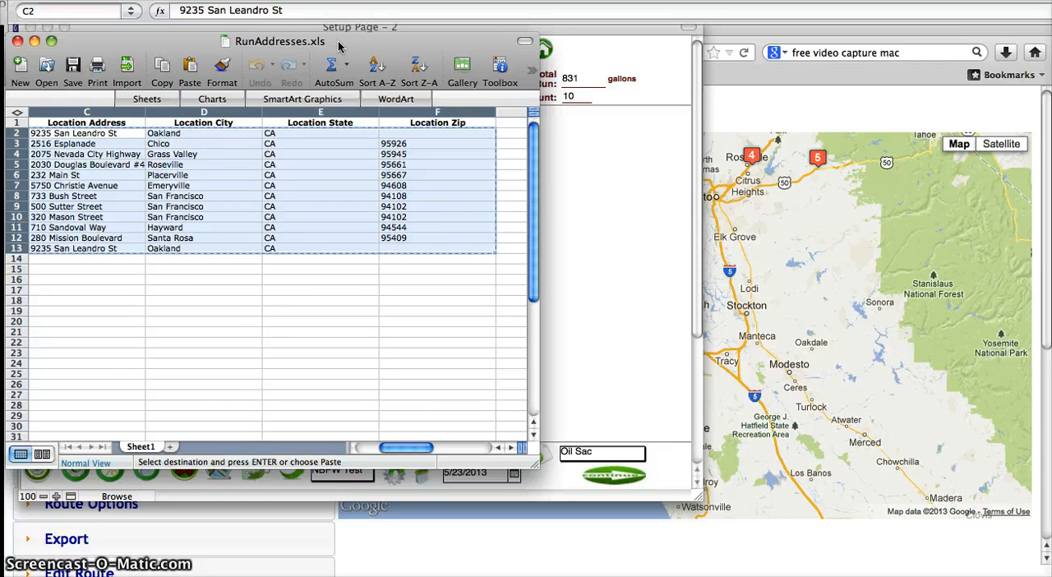
click(260, 160)
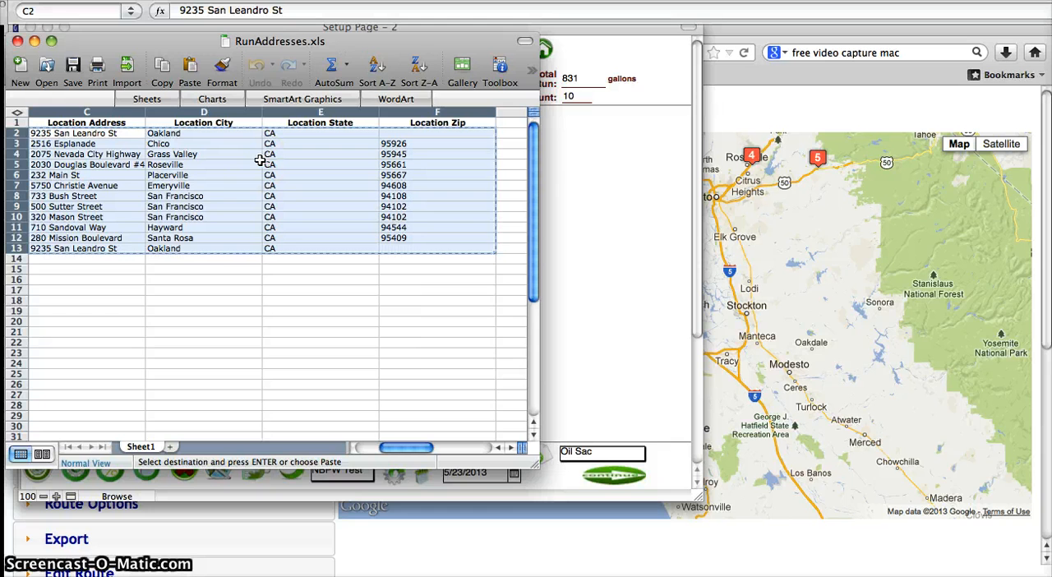
key(super+w)
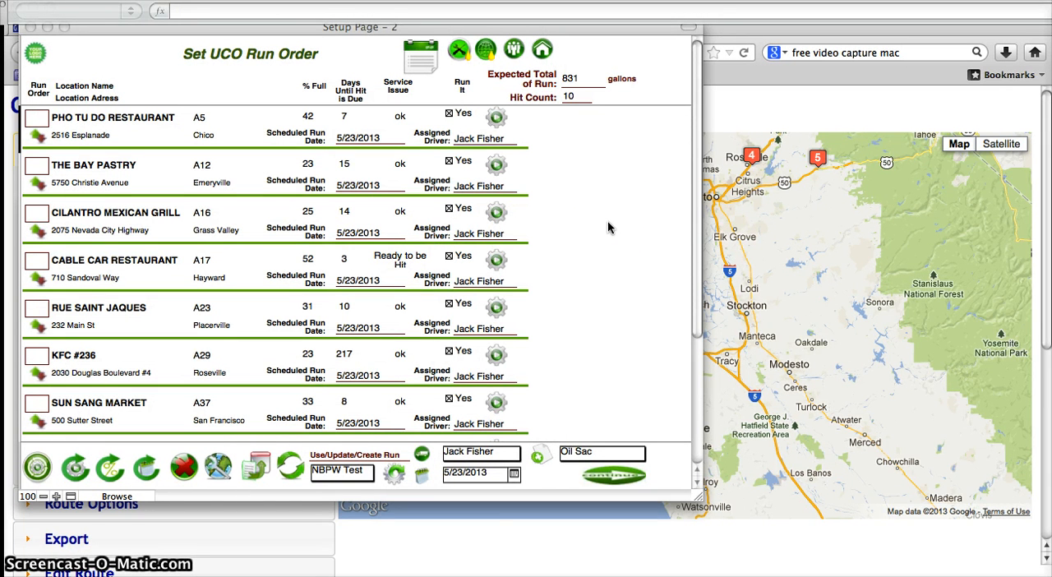
click(288, 54)
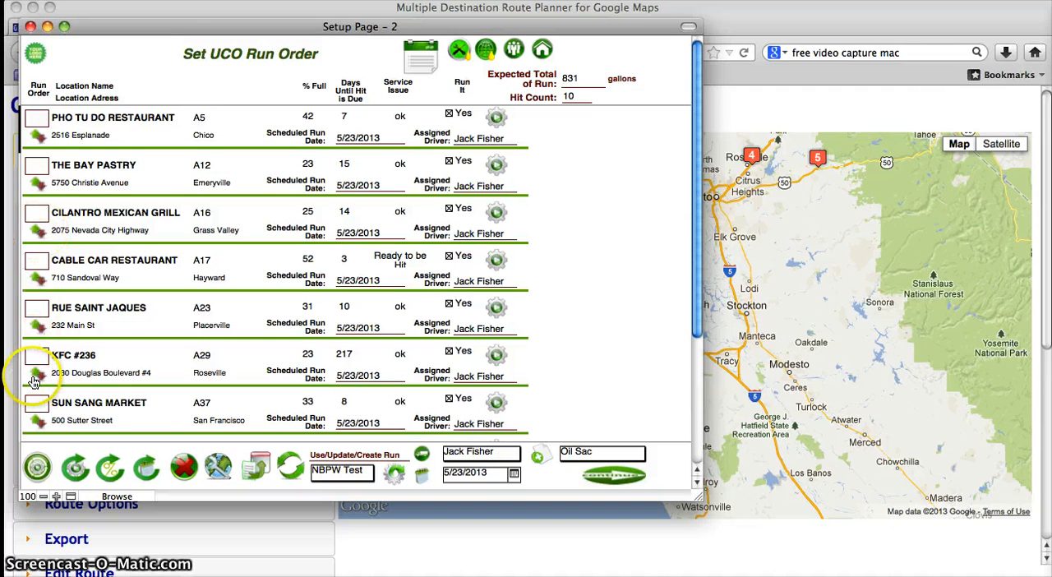
Step: Generate the run order with the prefilled starting and ending addresses and look over the ordered stops
scroll(113, 343, down, 3)
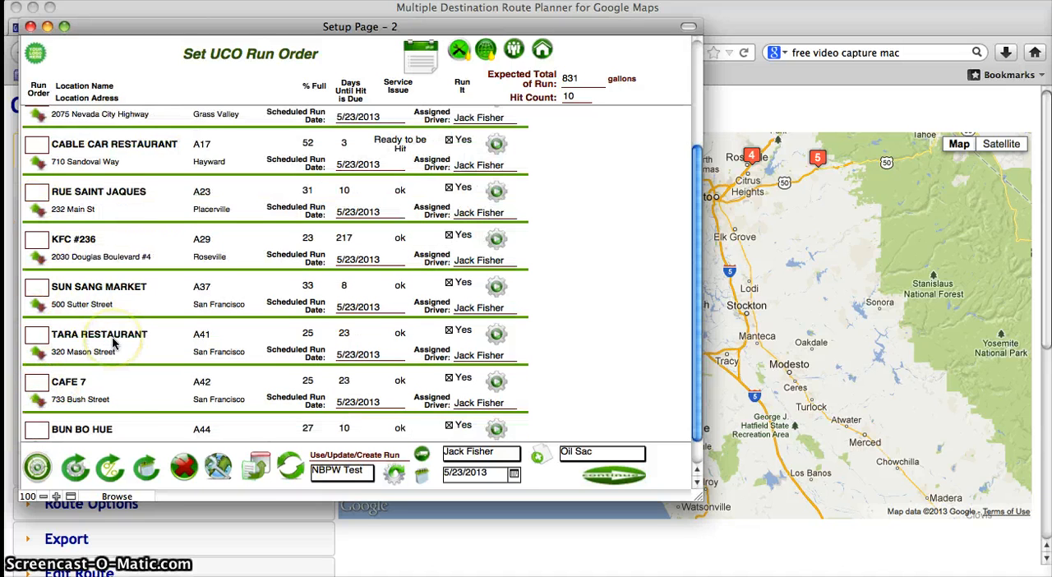
click(219, 466)
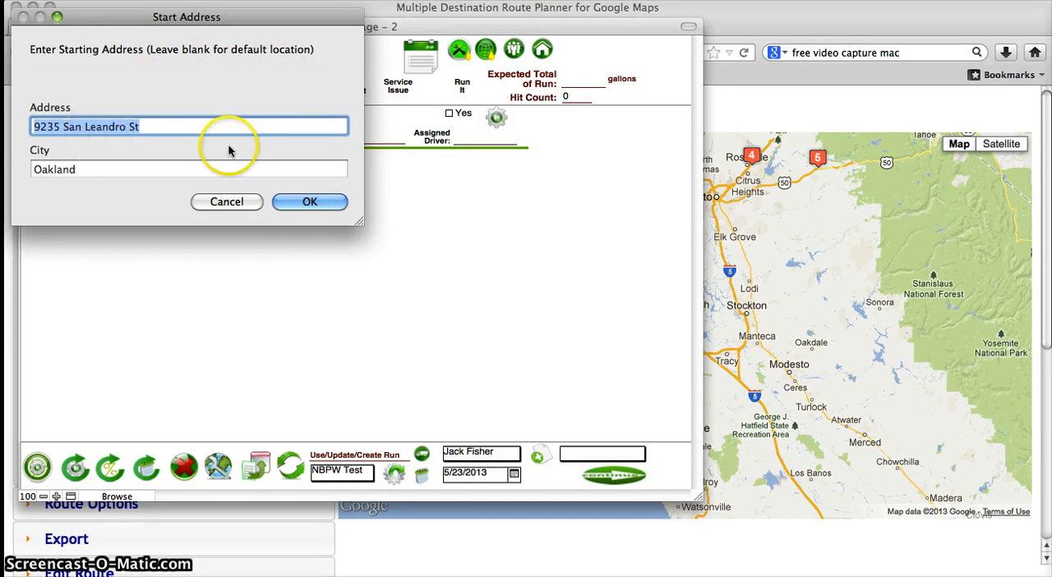
click(287, 202)
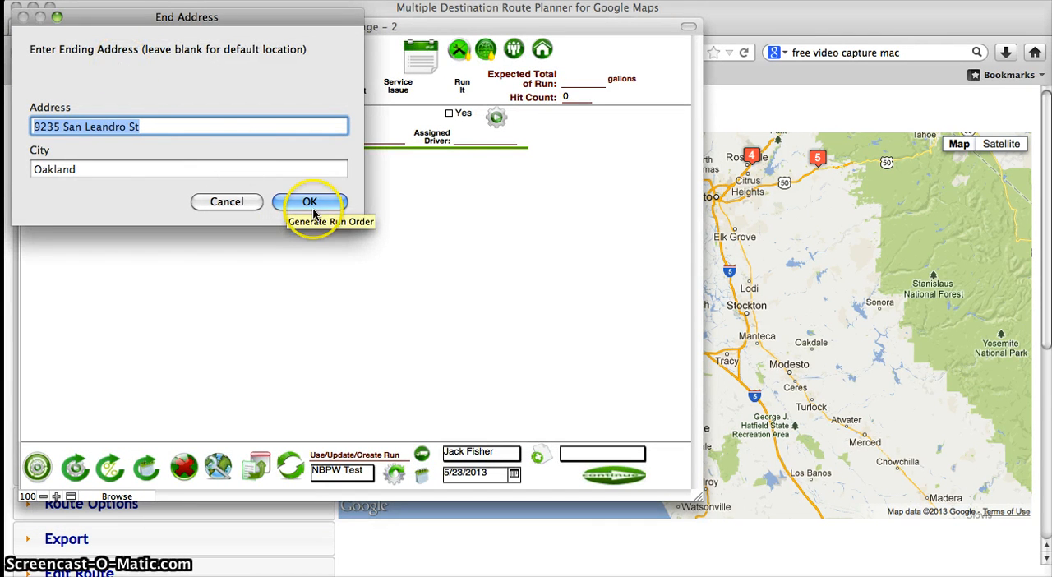
click(331, 206)
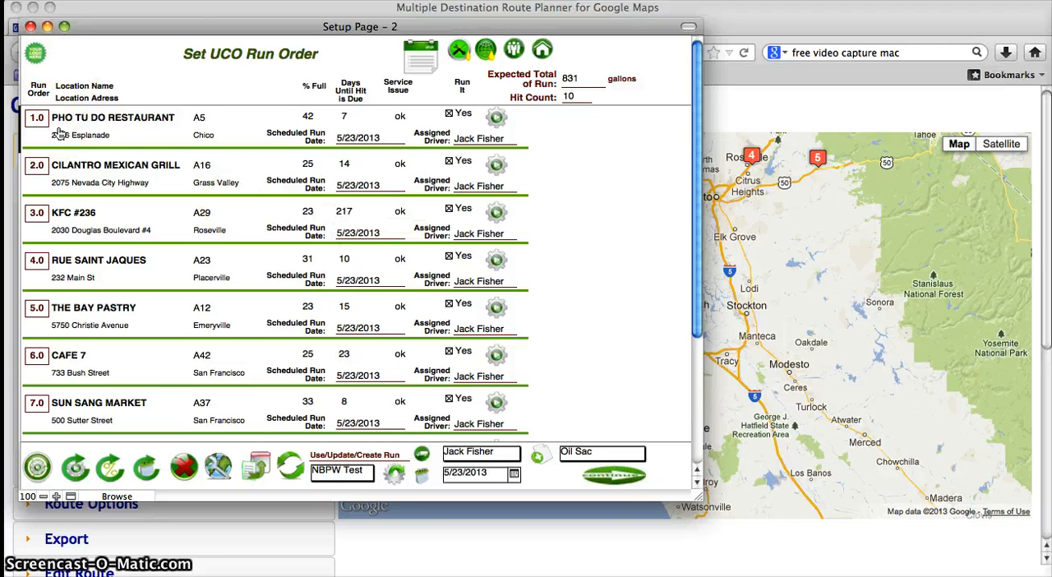
scroll(59, 133, down, 5)
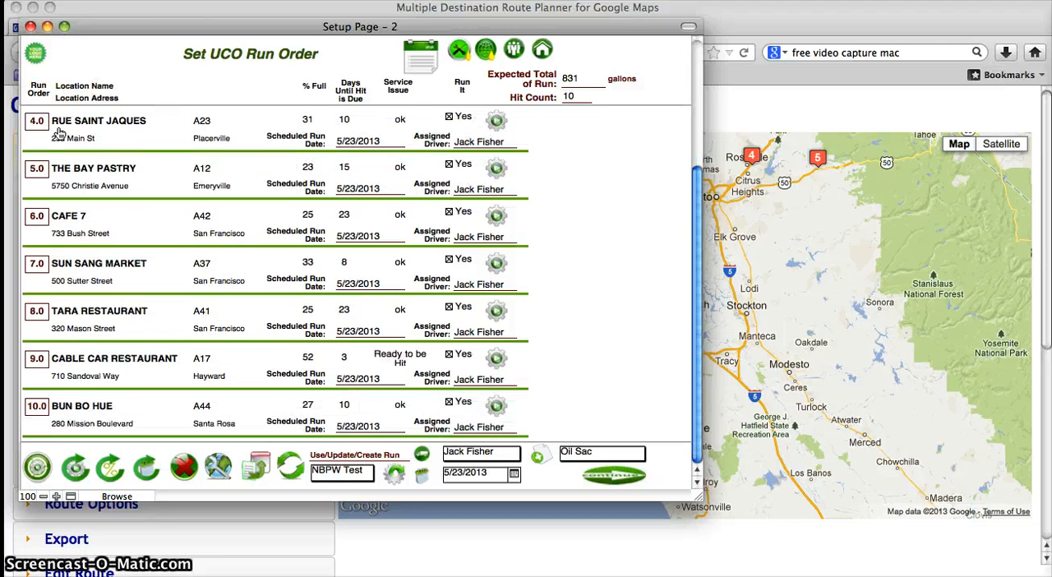
scroll(59, 133, up, 5)
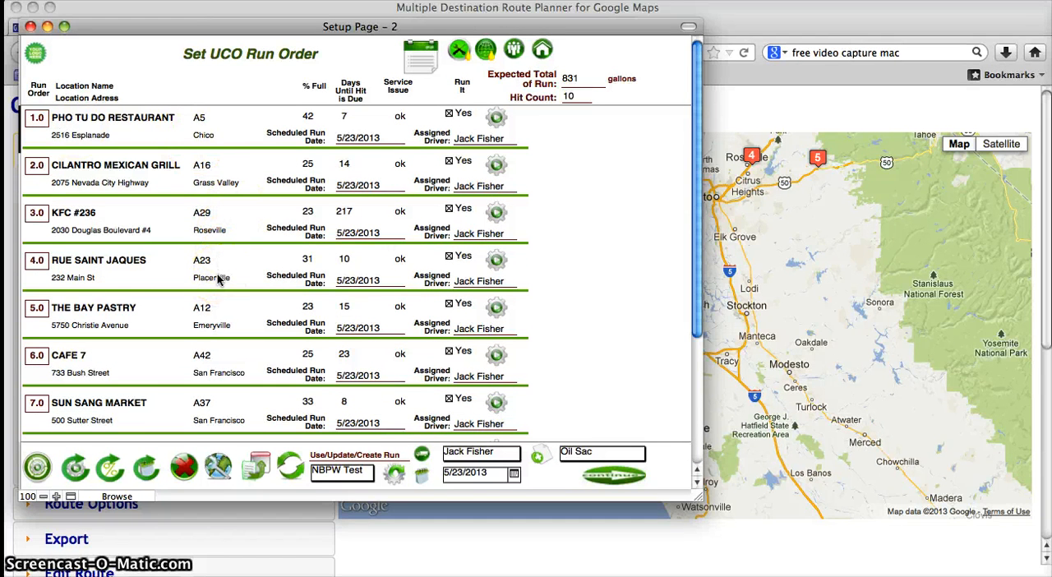
scroll(219, 279, down, 5)
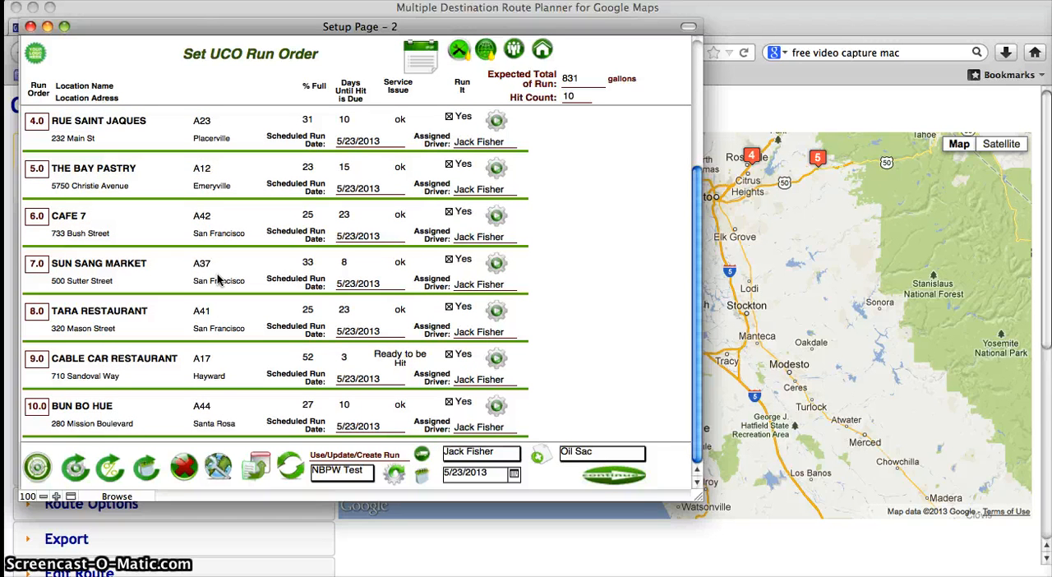
scroll(219, 279, up, 5)
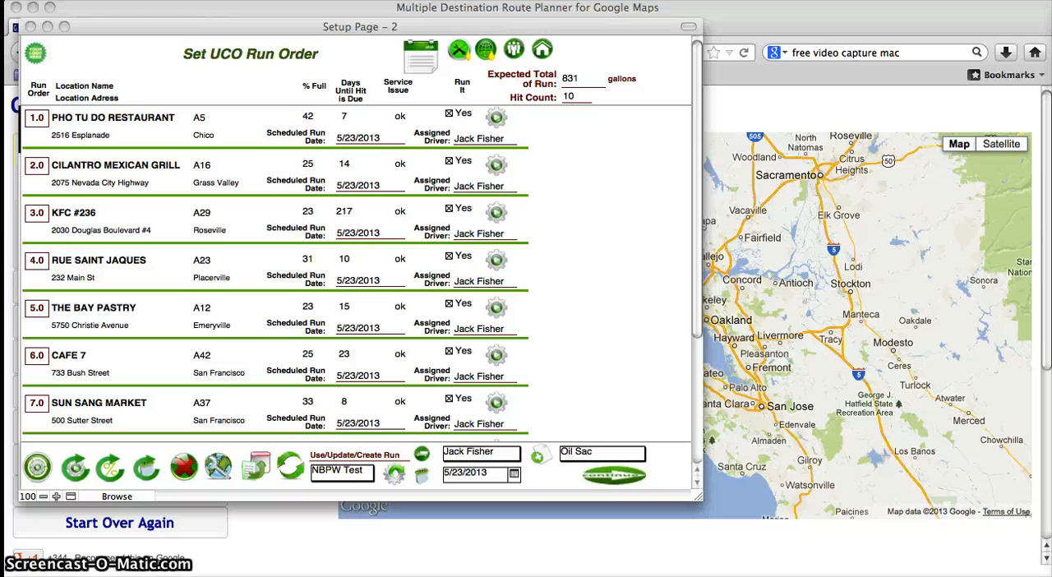
Step: Try to export the run addresses for drag-and-drop ordering, and close the RunAddresses.xls workbook open in Excel
click(365, 420)
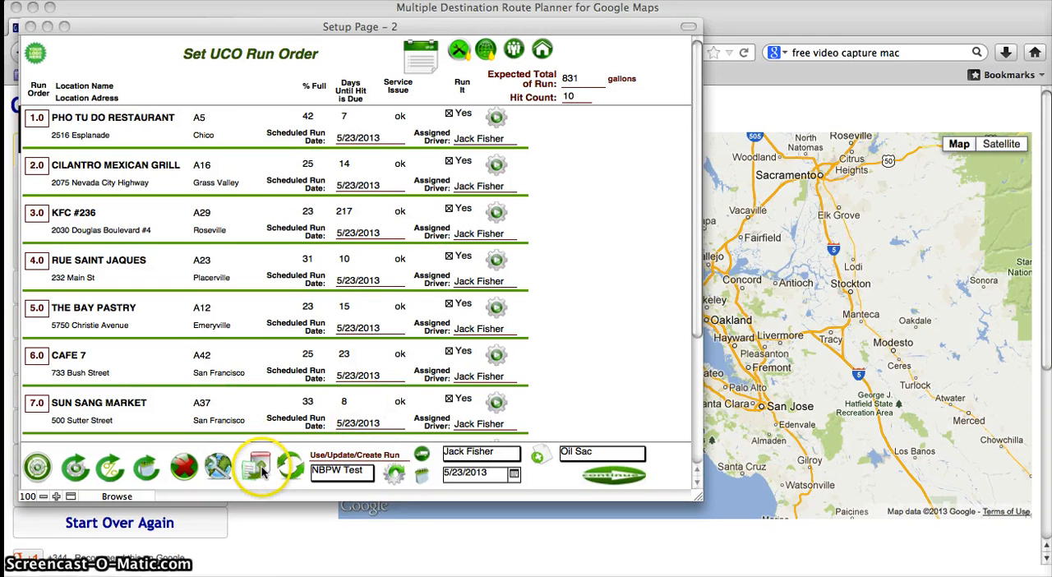
click(277, 485)
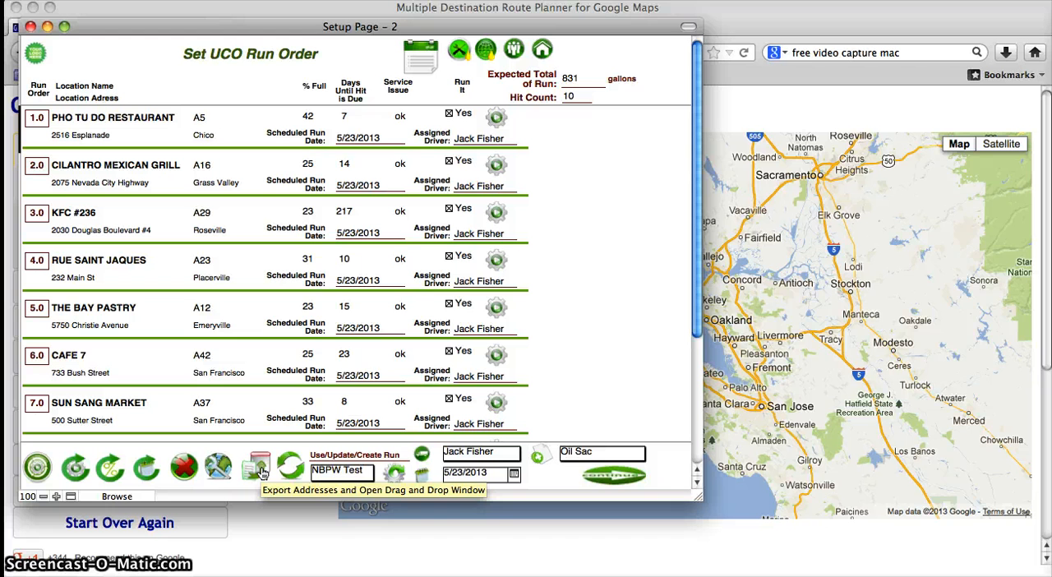
click(262, 470)
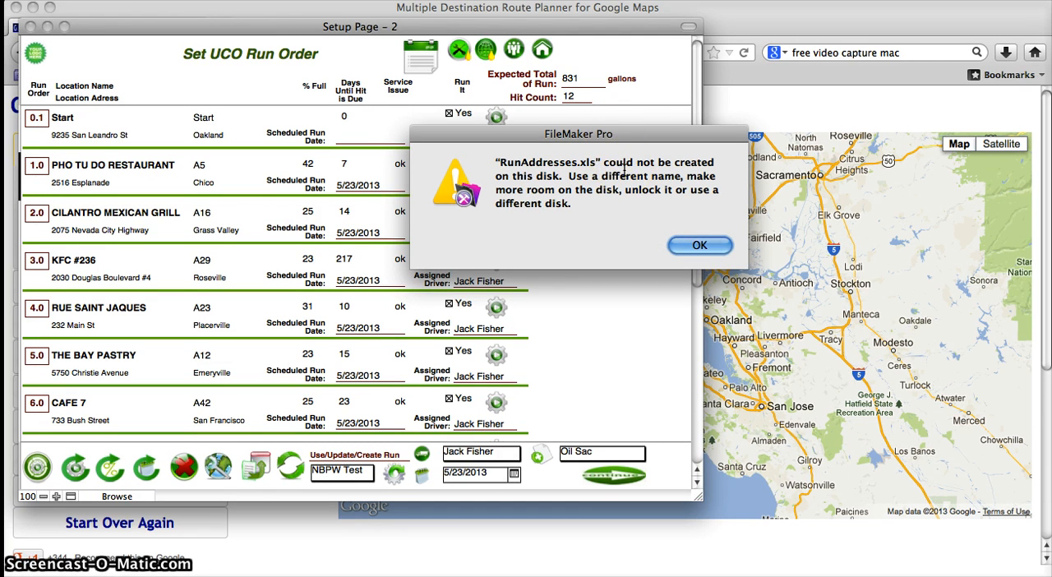
key(super+Tab)
key(super+Tab)
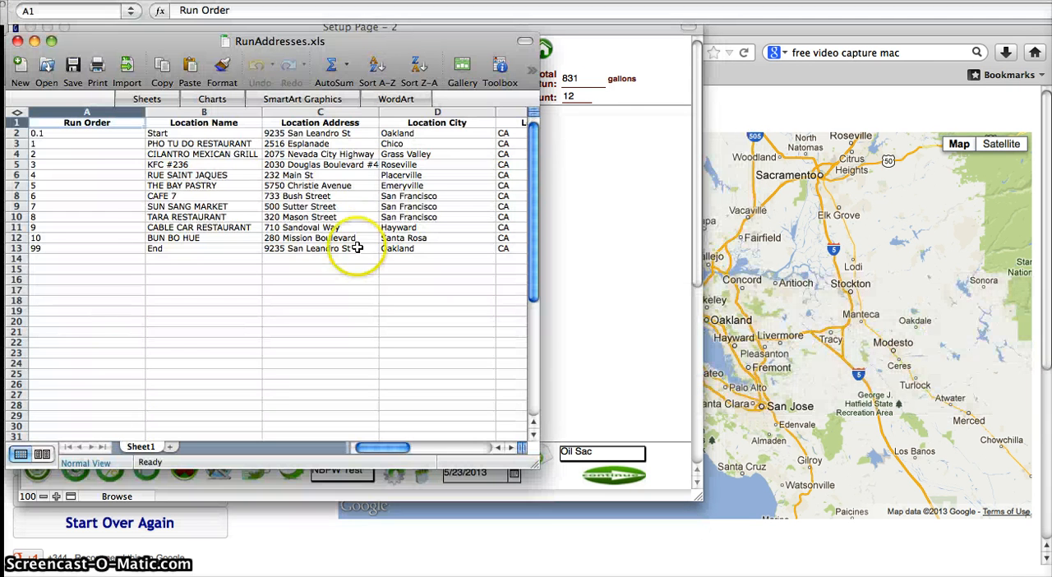
key(super+w)
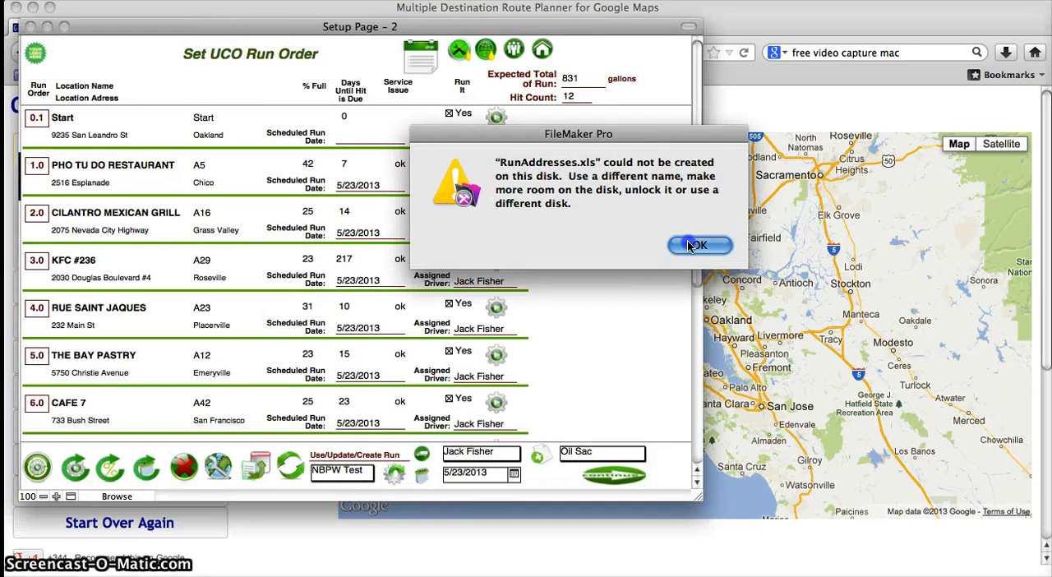
click(698, 245)
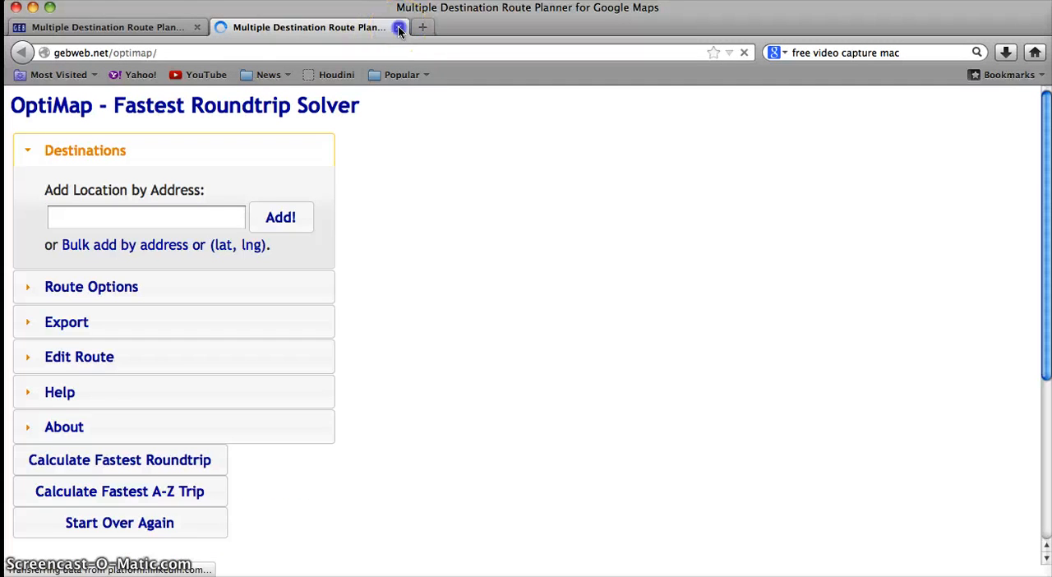
Step: Close the extra route planner page and the Run Order window, and export the run addresses again
click(399, 28)
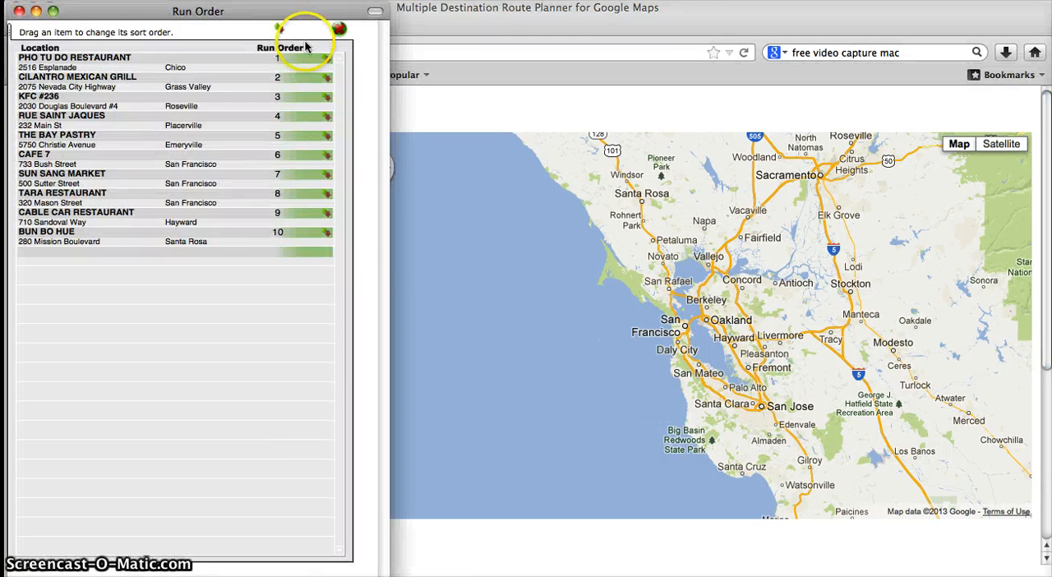
click(336, 24)
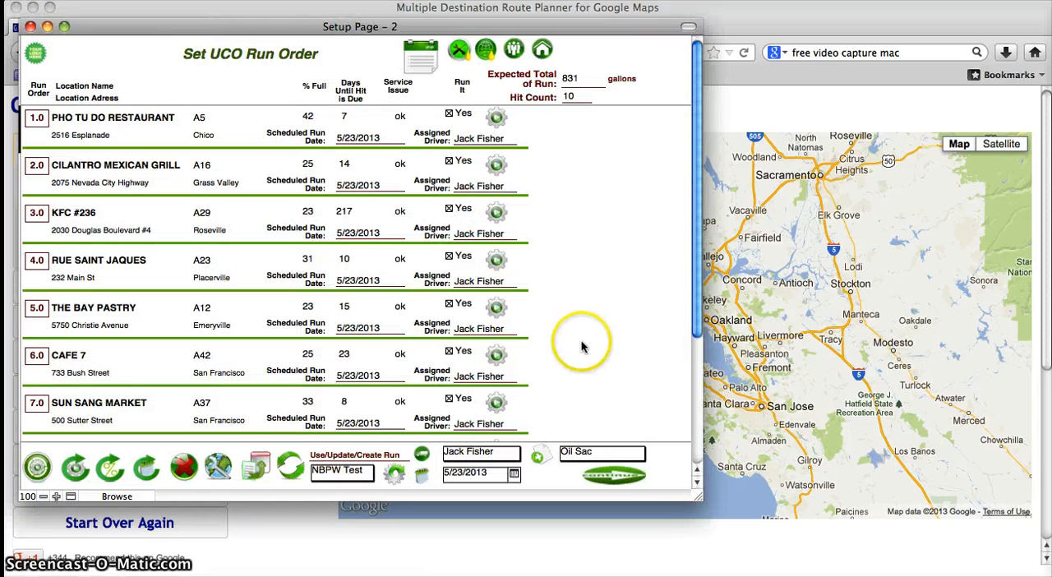
click(557, 318)
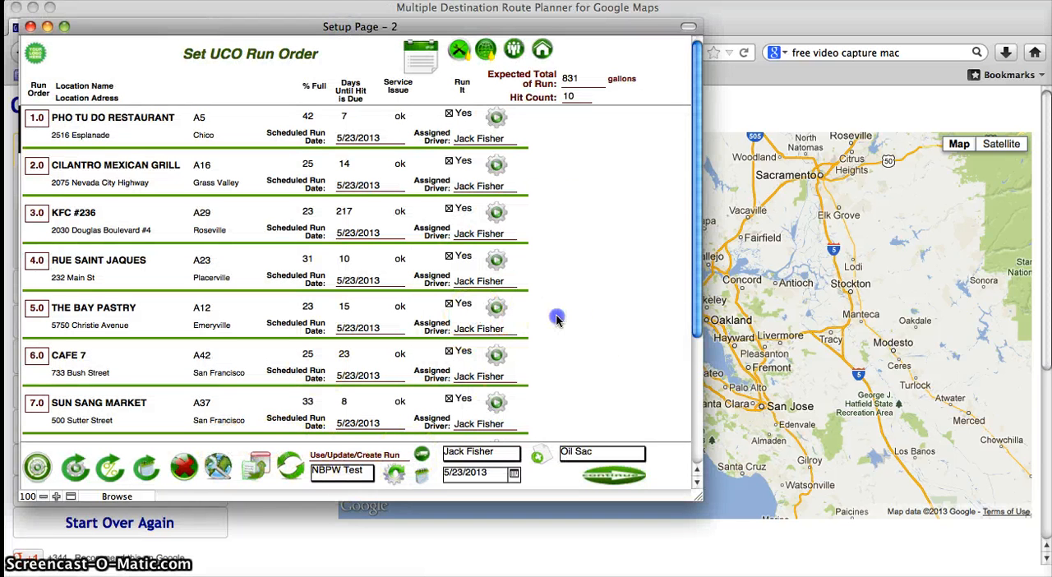
click(267, 460)
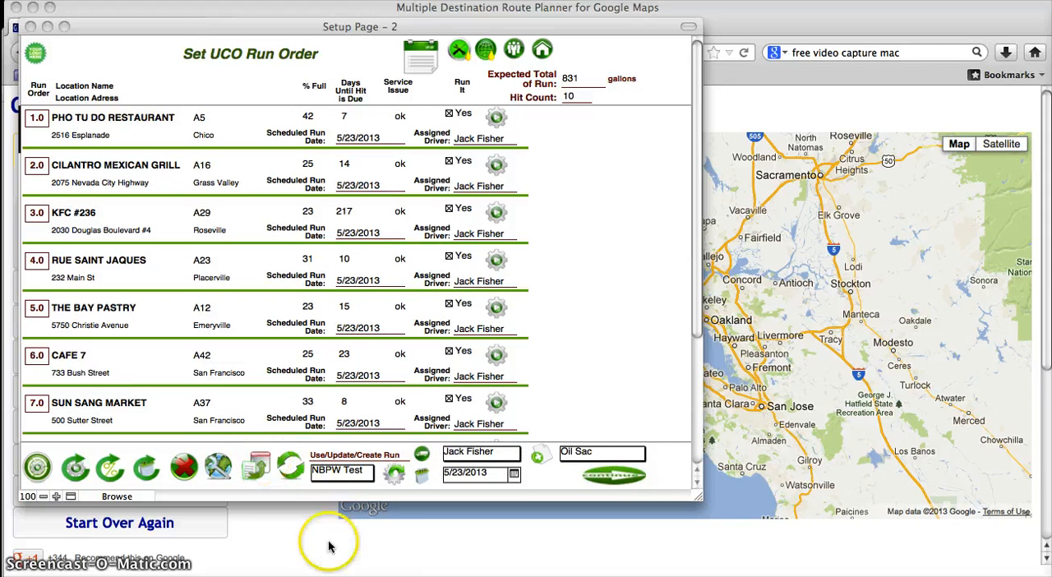
click(260, 462)
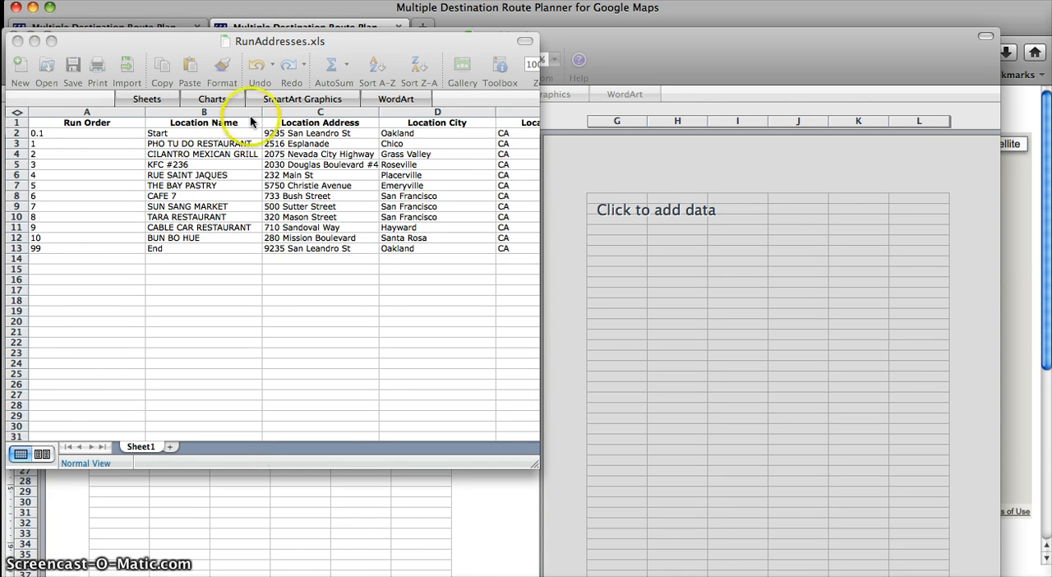
Step: Copy the address, city, state and zip cells C2:F13 of all stops, including start and end, in RunAddresses.xls
click(325, 186)
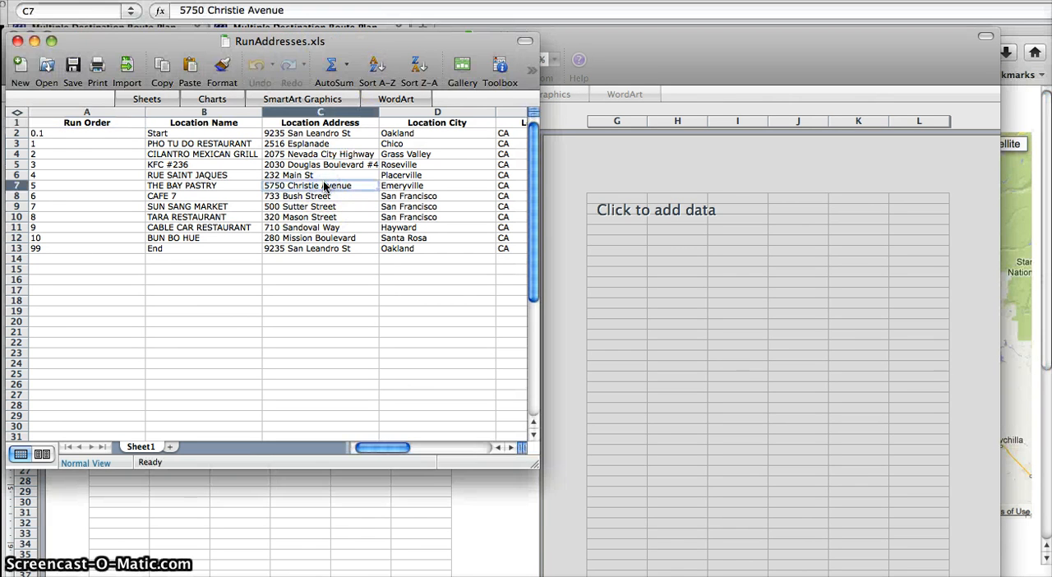
key(Up)
key(Up)
key(Up)
key(Up)
key(Up)
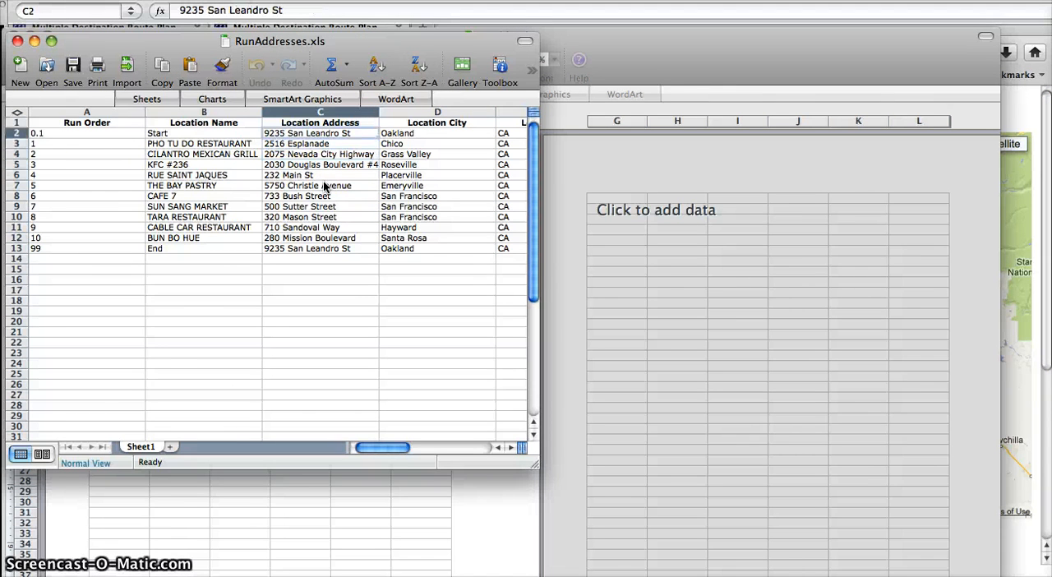
key(shift+Down)
key(shift+Down)
key(shift+Down)
key(shift+Down)
key(shift+Down)
key(shift+Down)
key(shift+Down)
key(shift+Down)
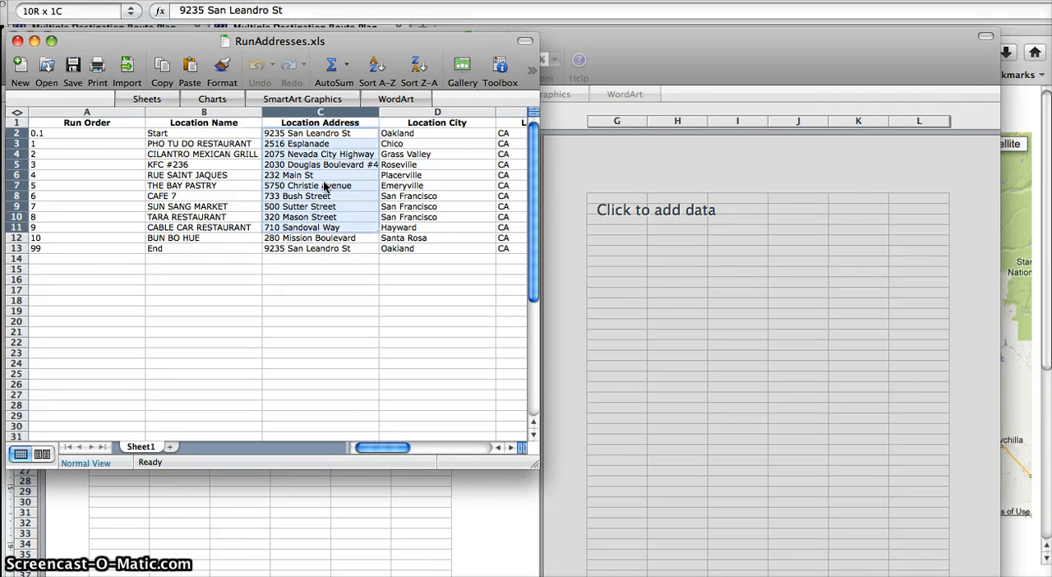
key(shift+Right)
key(shift+Right)
key(shift+Right)
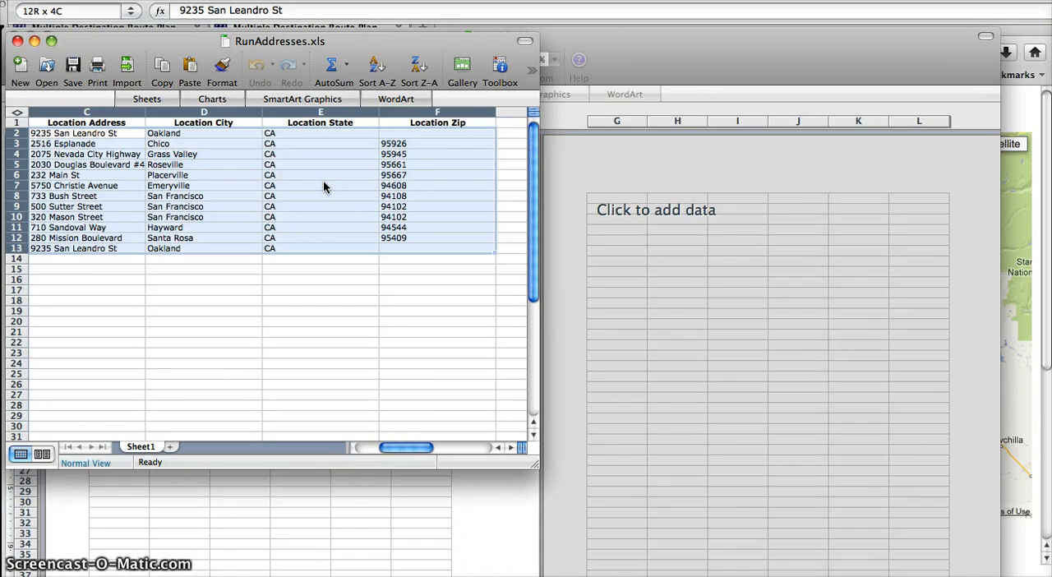
key(super+c)
scroll(323, 186, left, 2)
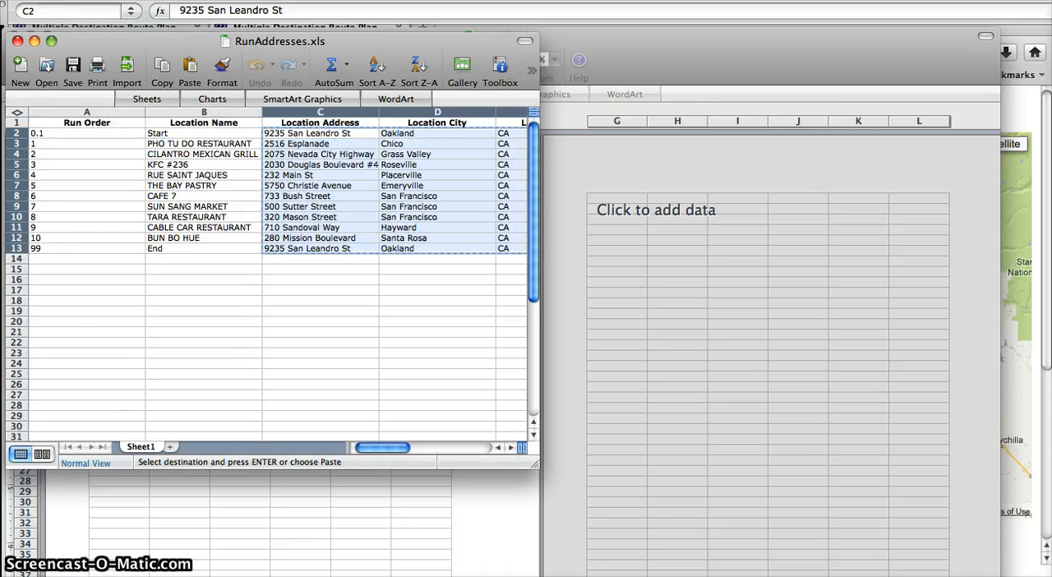
Step: Switch to OptiMap in the browser, bulk add the copied addresses and plot the list of locations on the map
key(super+Tab)
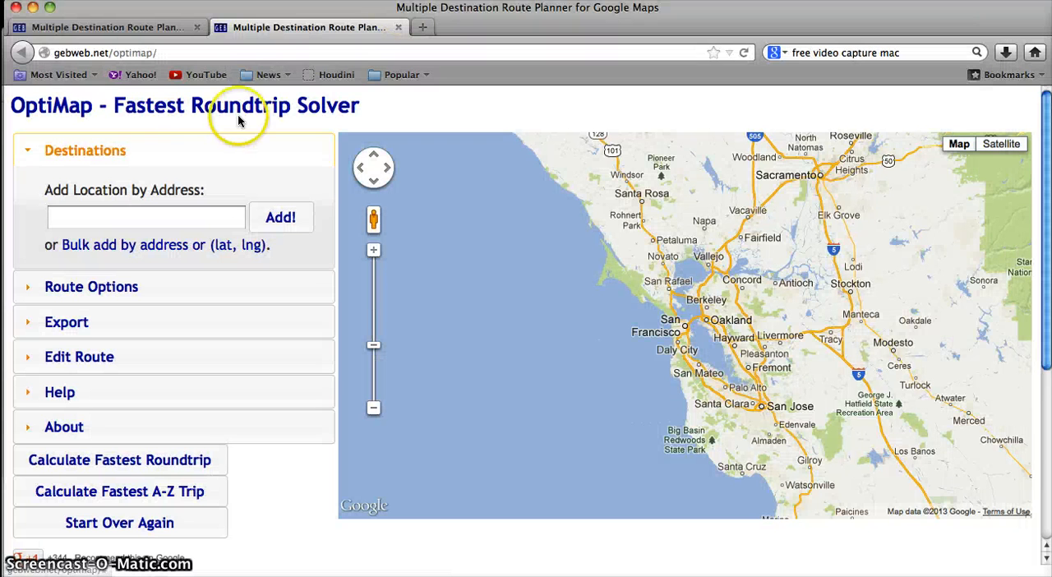
click(146, 252)
click(145, 284)
key(super+v)
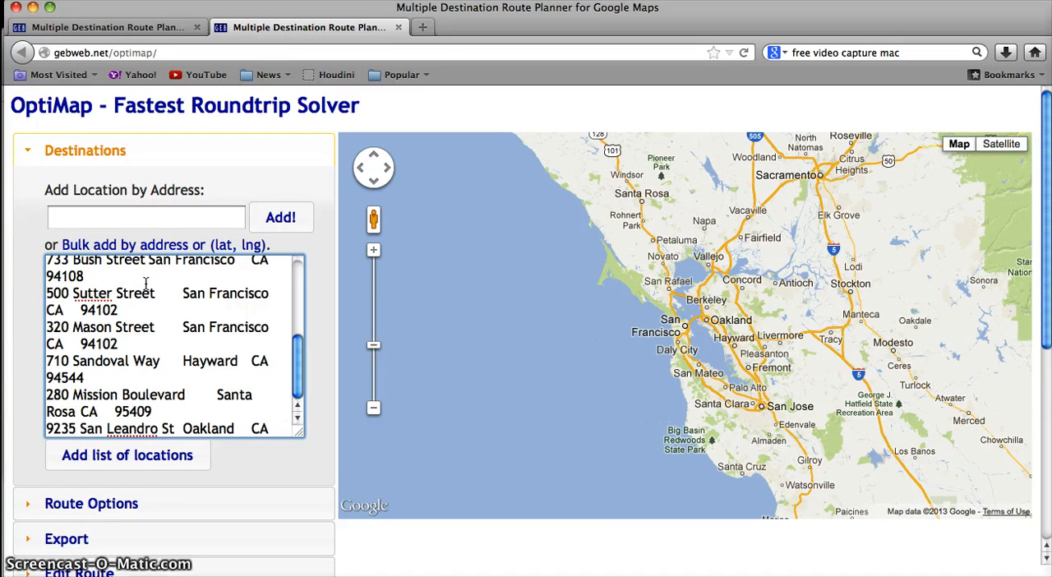
click(173, 465)
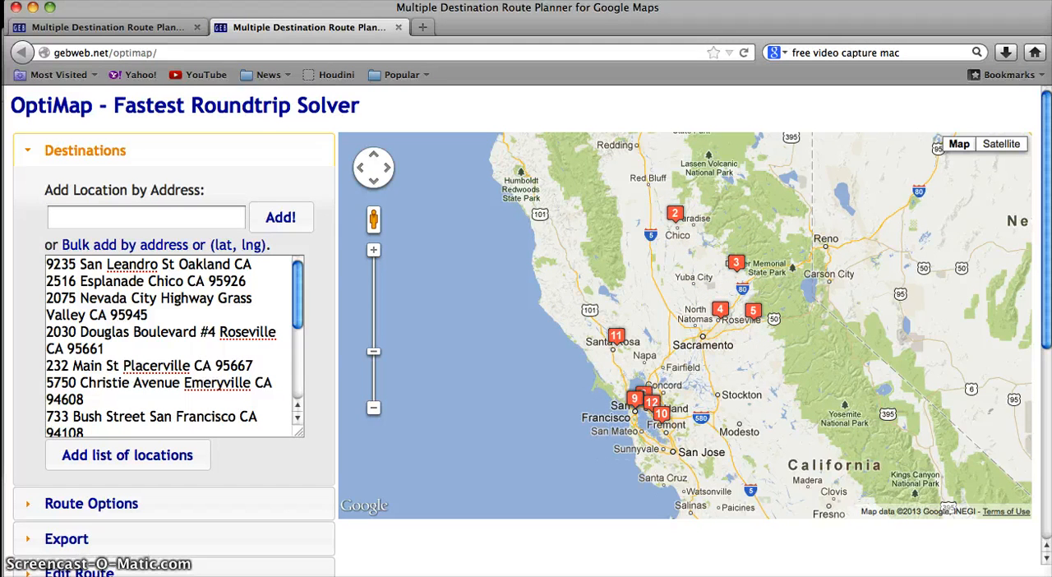
Step: Check the stop list in FileMaker Pro's Run Order window and return to the OptiMap page
key(super+Tab)
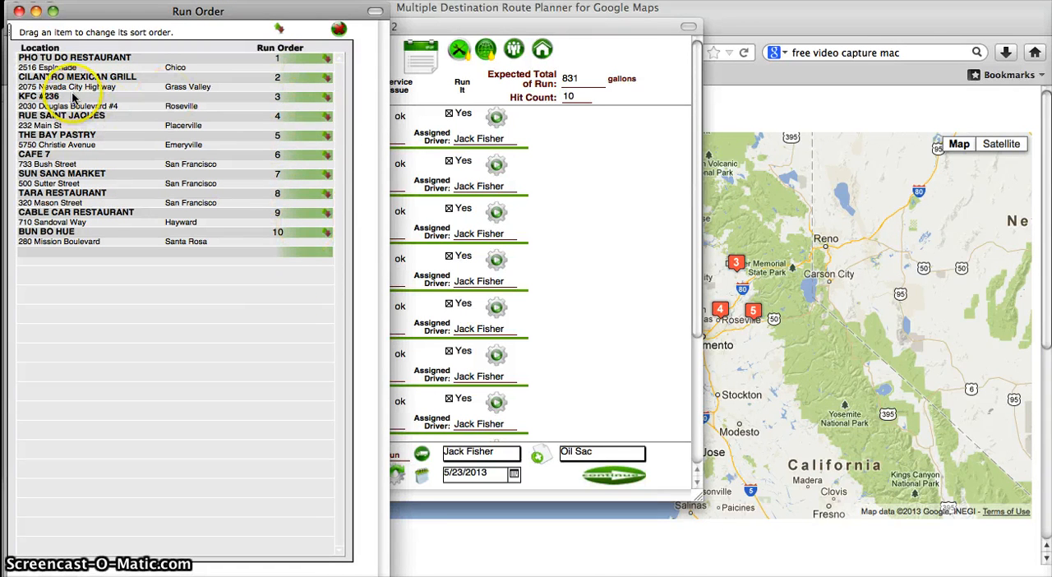
click(810, 29)
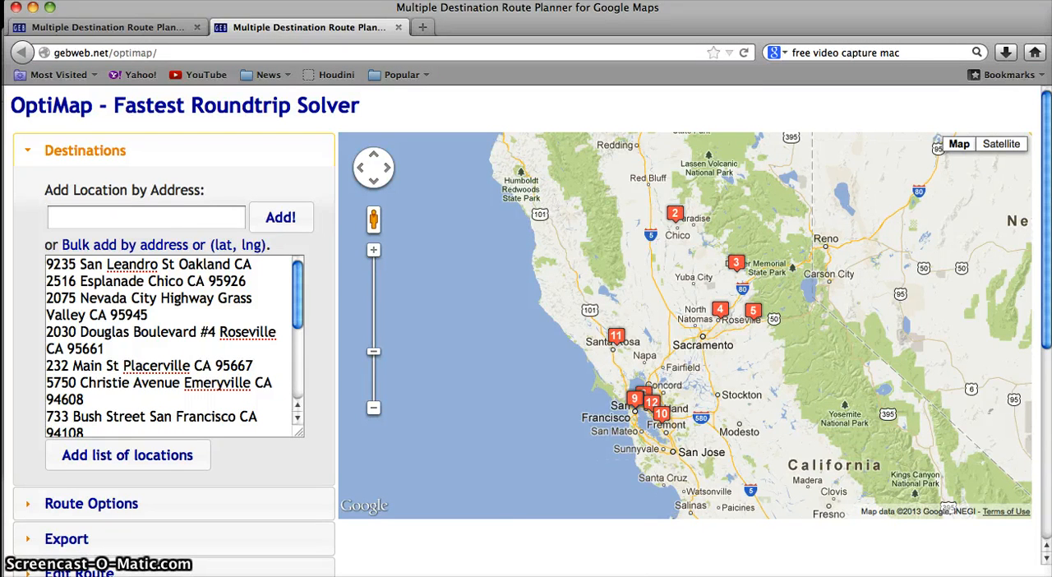
Step: Switch to FileMaker Pro's Run Order window, move Bun Bo Hue after Rue Saint Jaques and The Bay Pastry before Cable Car Restaurant, and leave it
key(super+Tab)
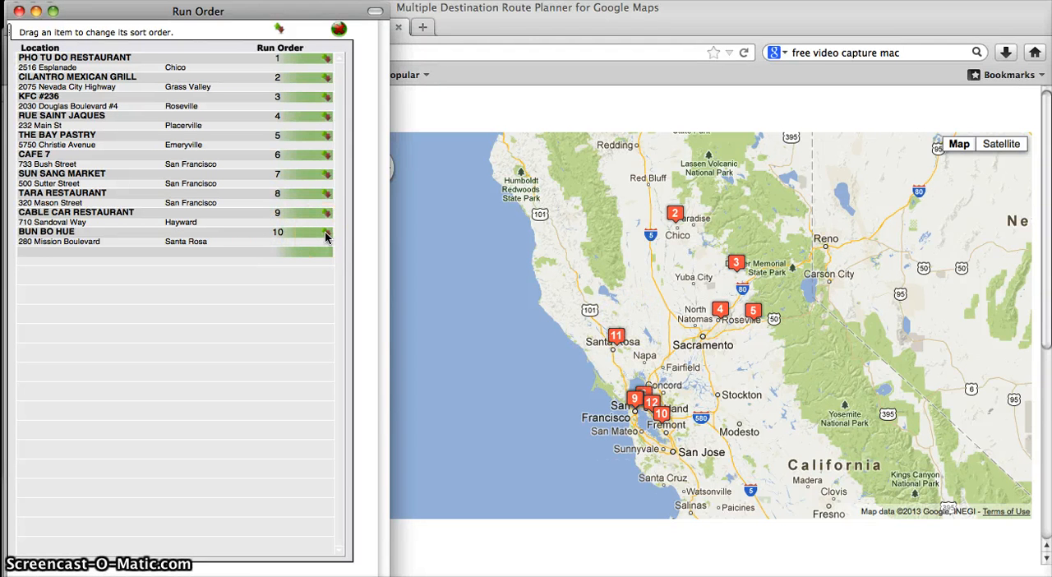
drag(327, 238, 327, 142)
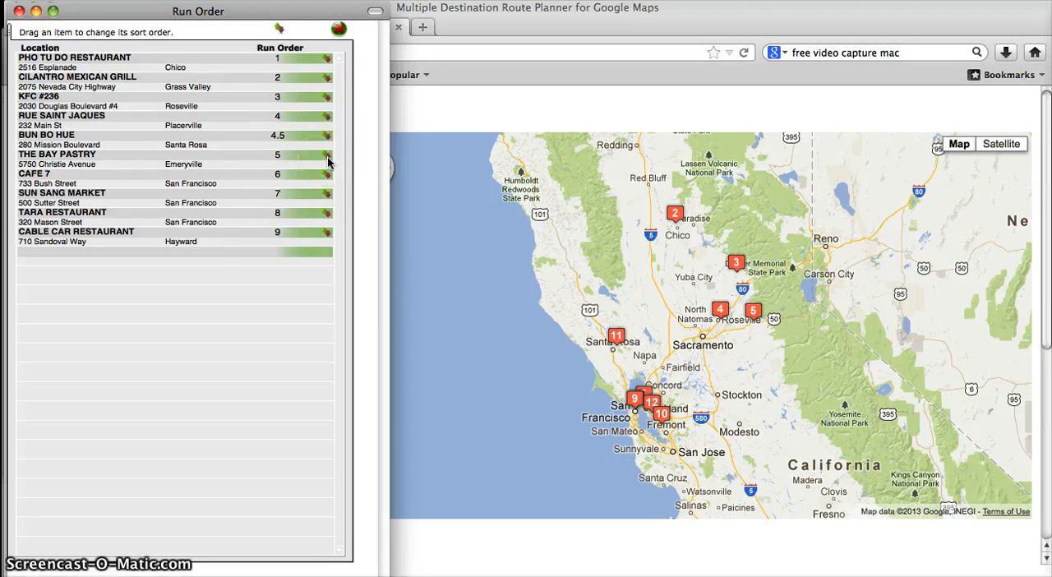
drag(327, 161, 325, 232)
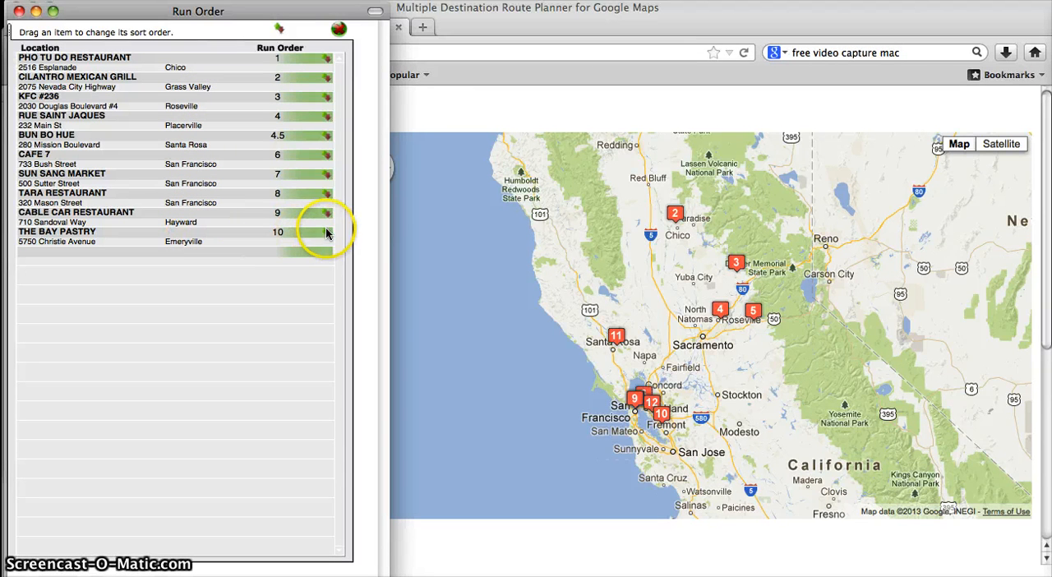
drag(327, 232, 325, 216)
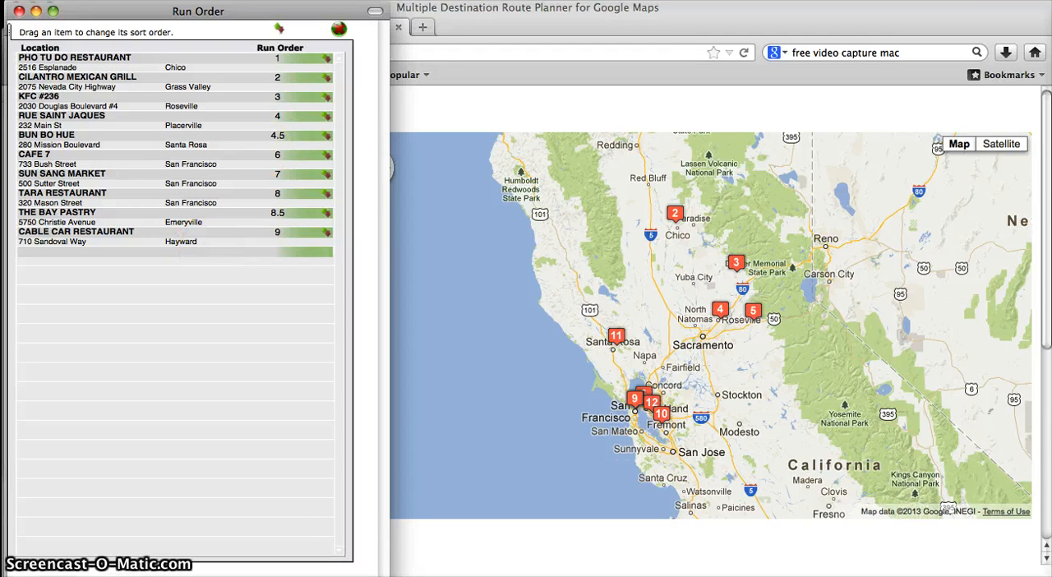
click(339, 30)
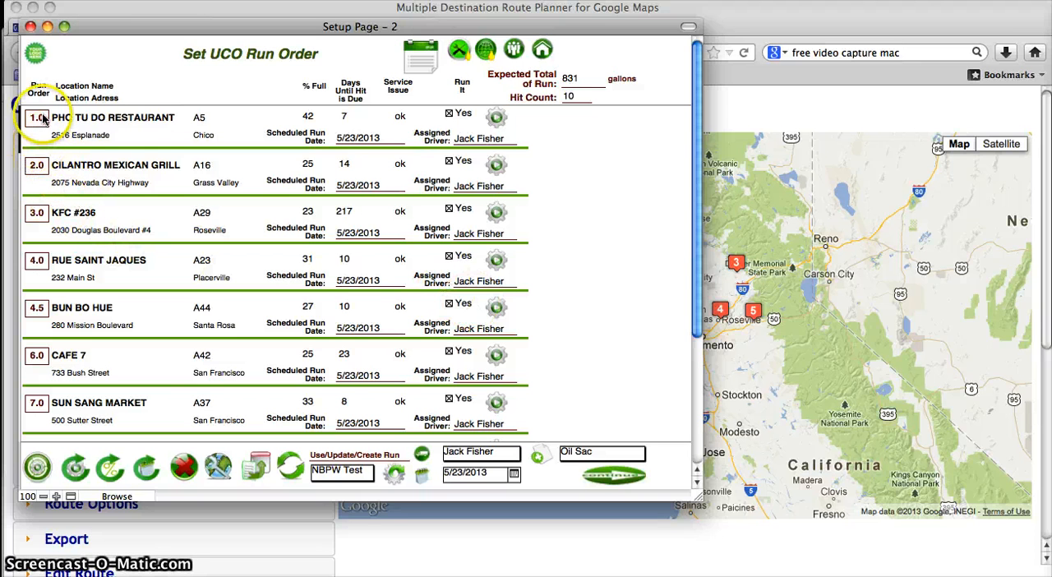
Step: Refresh the run order numbers on the Set UCO Run Order page and check the renumbered list of stops
scroll(82, 223, down, 2)
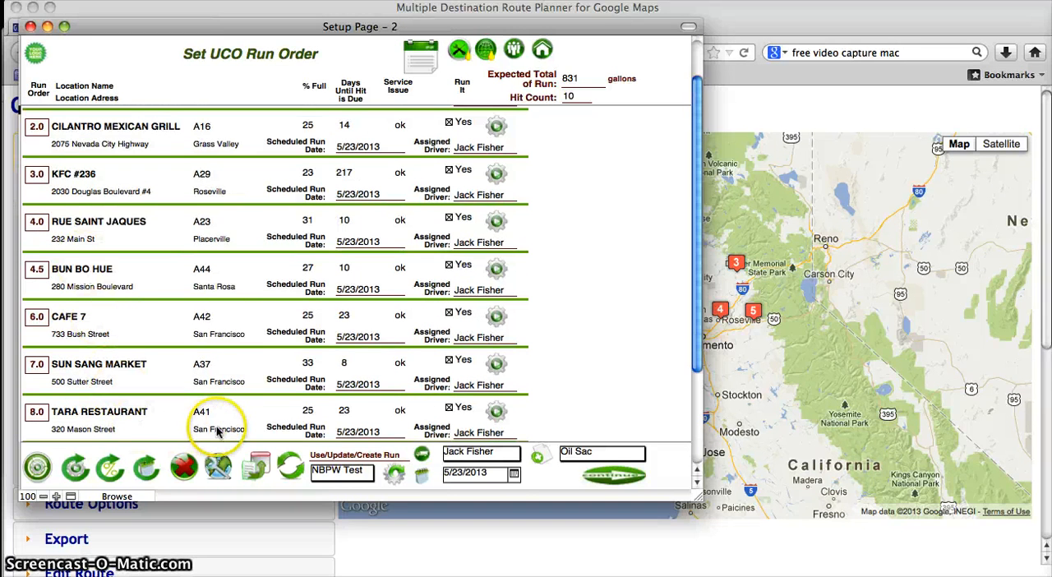
scroll(216, 424, down, 2)
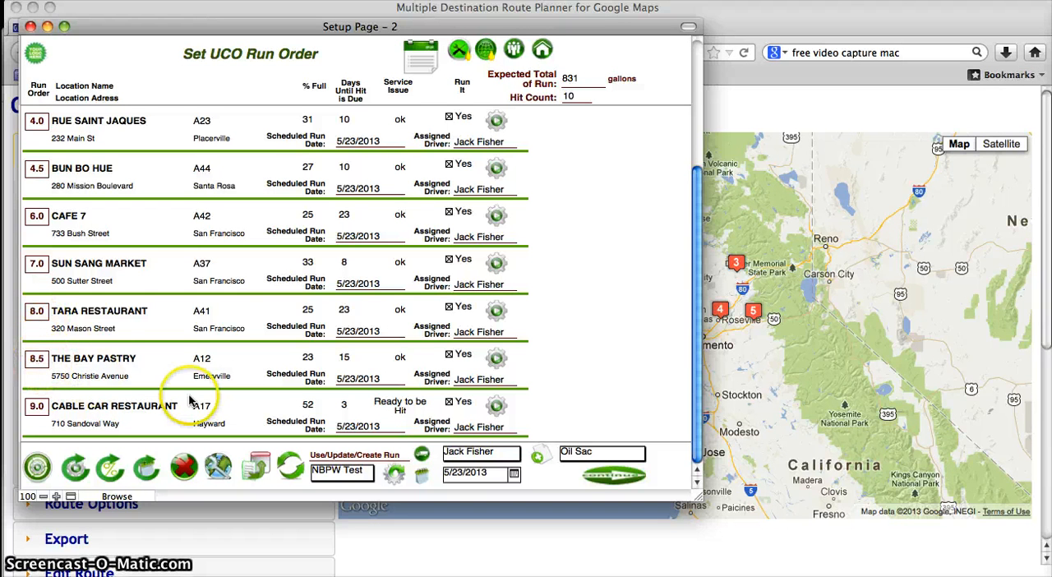
click(290, 467)
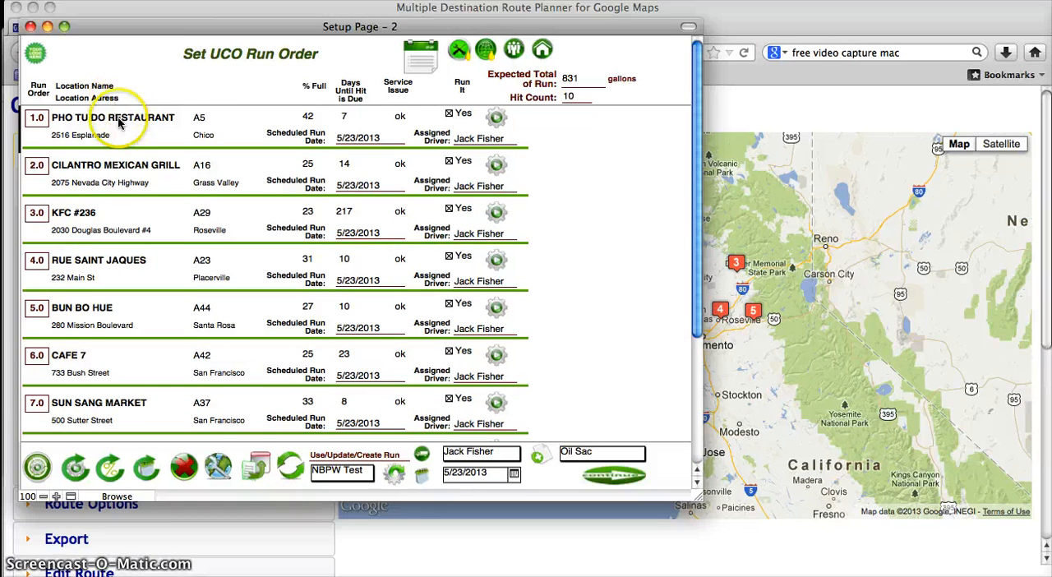
scroll(111, 235, down, 3)
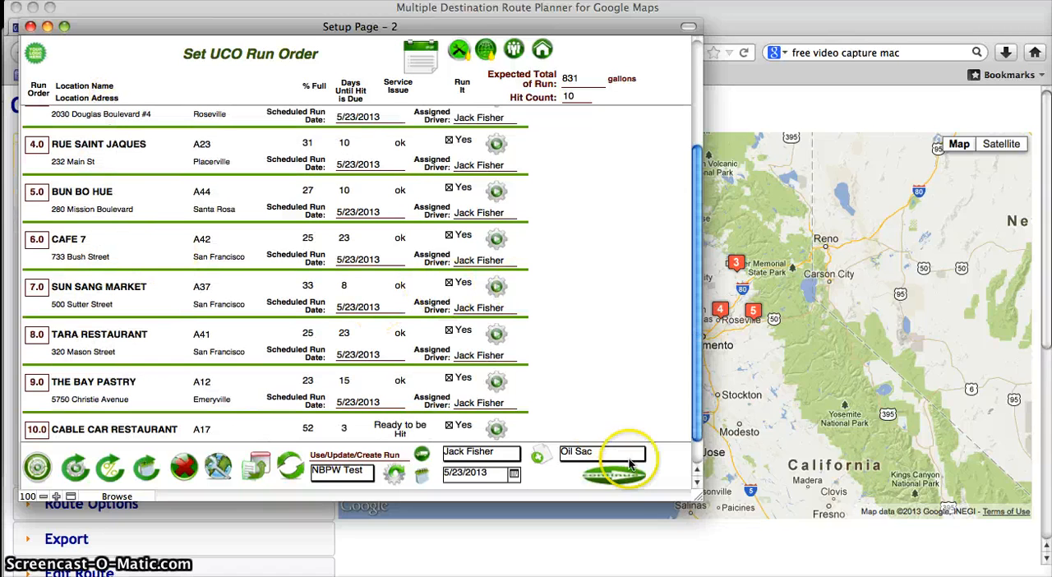
Step: Assign the other available driver to all stops of the run and set the scheduled run date to 5/24/2013
click(470, 455)
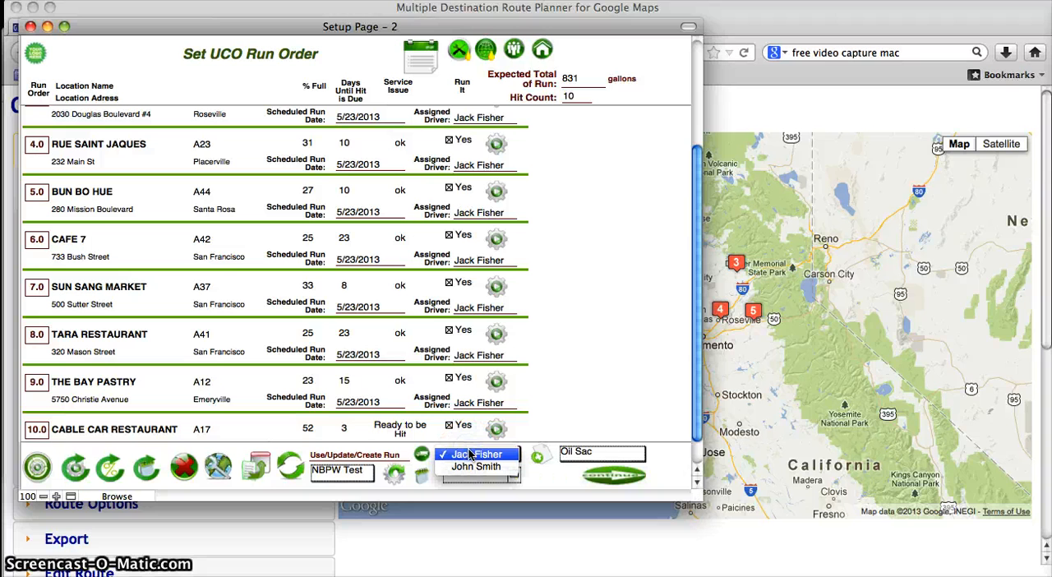
click(475, 466)
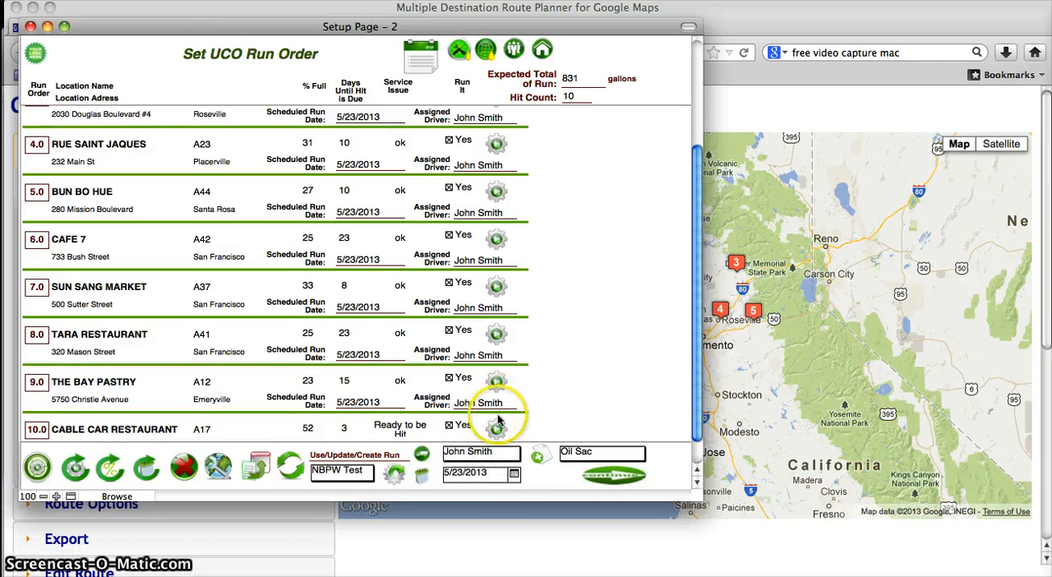
click(512, 475)
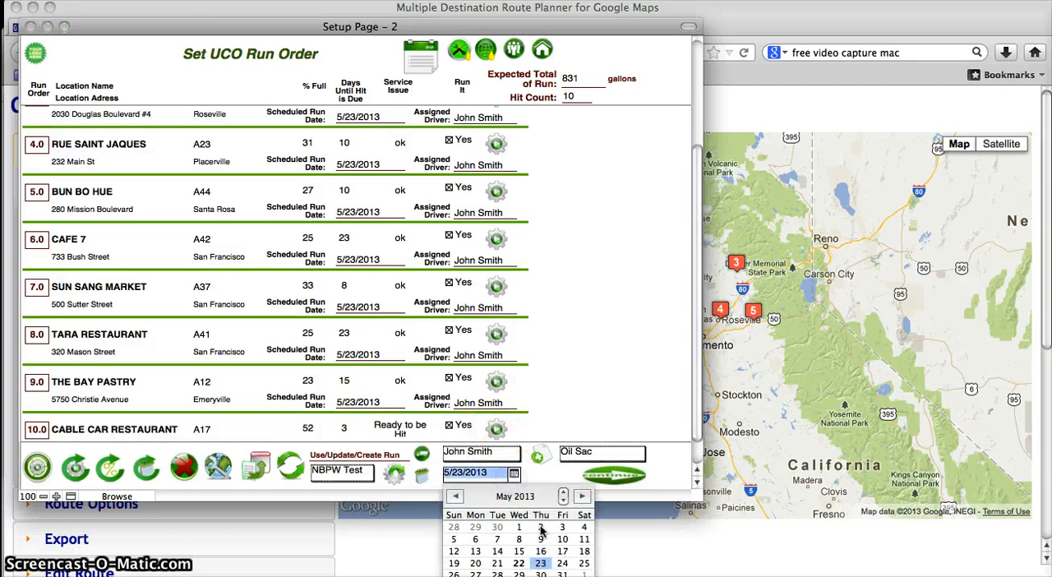
click(562, 563)
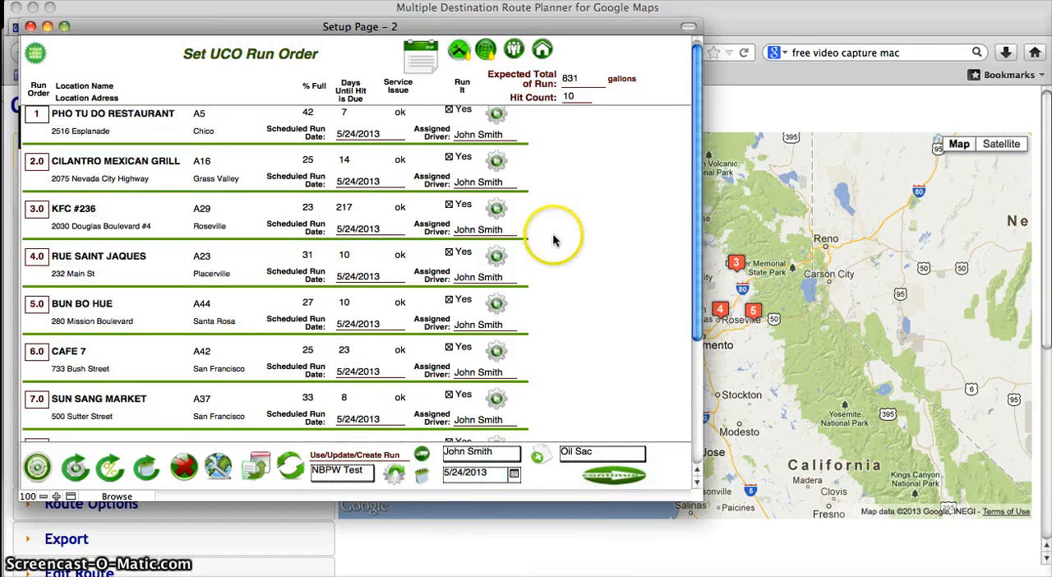
Step: Assign the run name Oil Sac and continue to the UCO Run & Generator Report
click(586, 459)
click(585, 457)
click(649, 479)
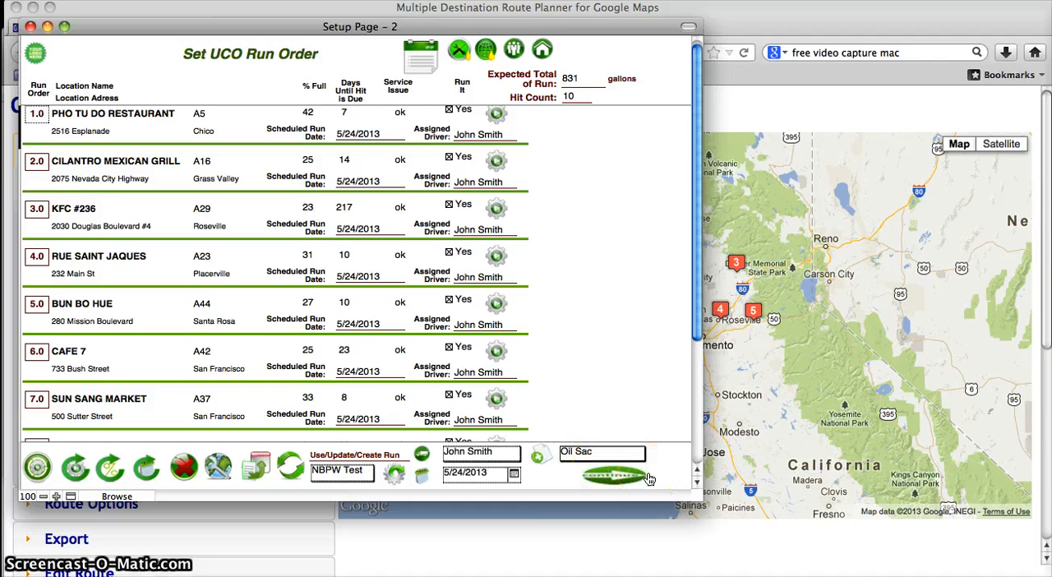
click(600, 454)
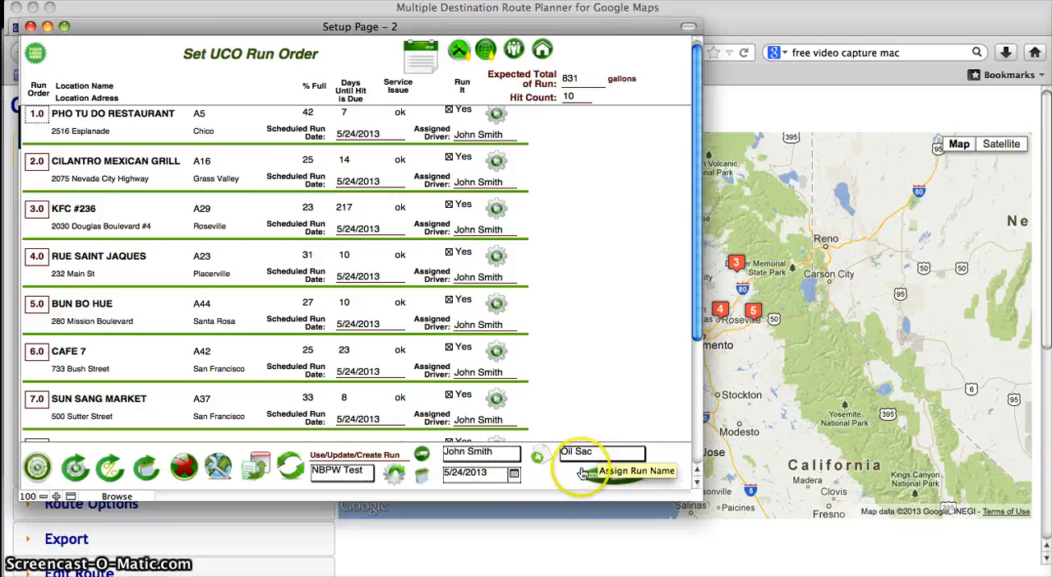
click(606, 478)
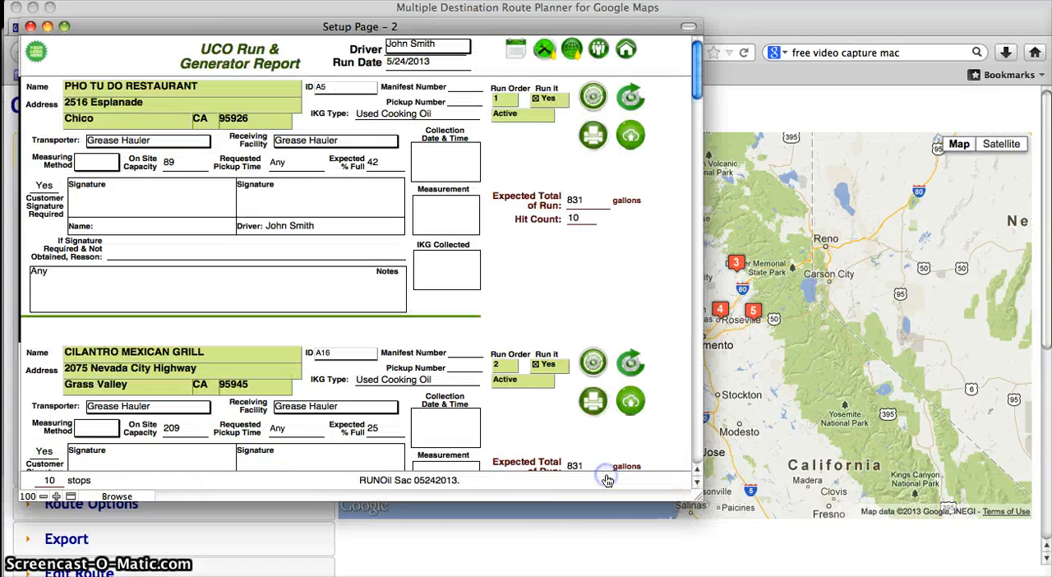
Step: Open the driver's collection manifest for the Pho Tu Do Restaurant stop from the run report, and return to the home page
click(528, 268)
click(508, 140)
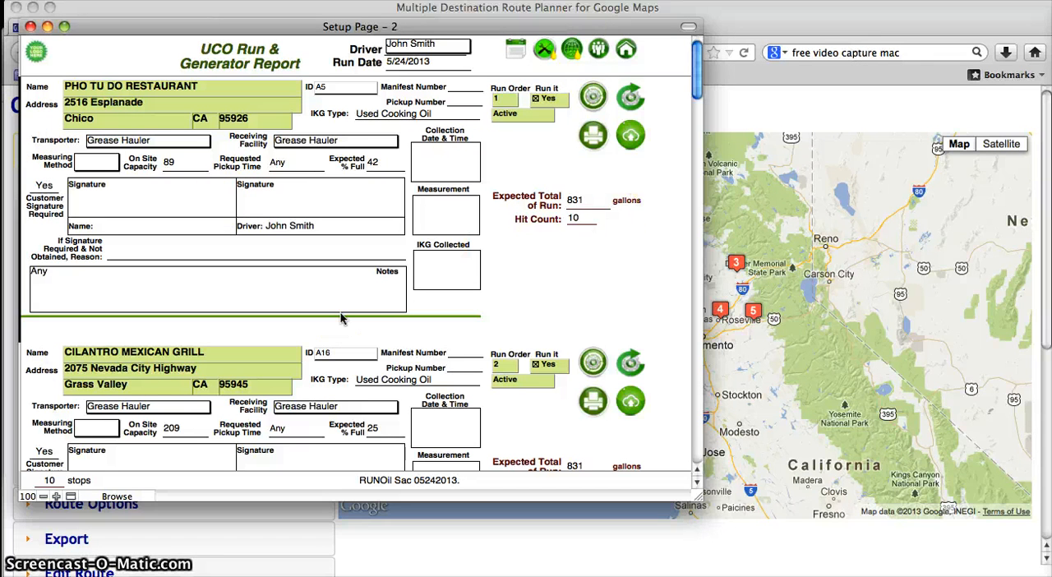
click(536, 323)
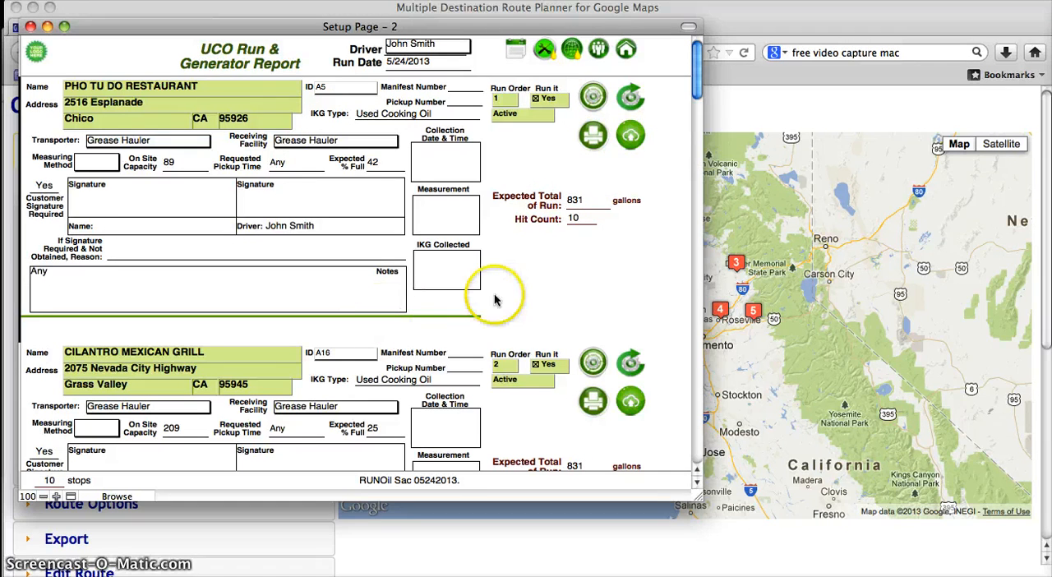
click(630, 137)
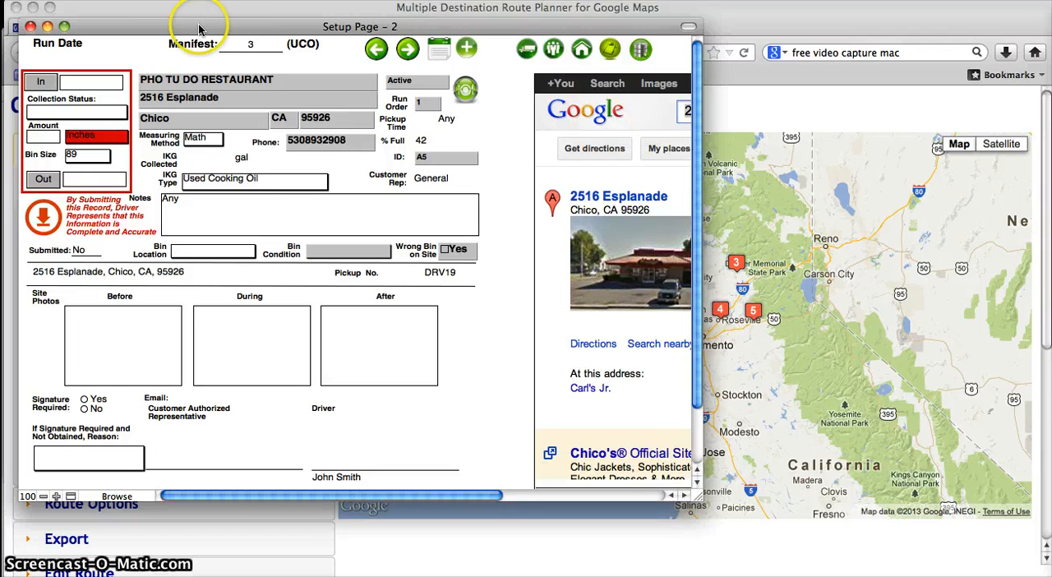
click(249, 48)
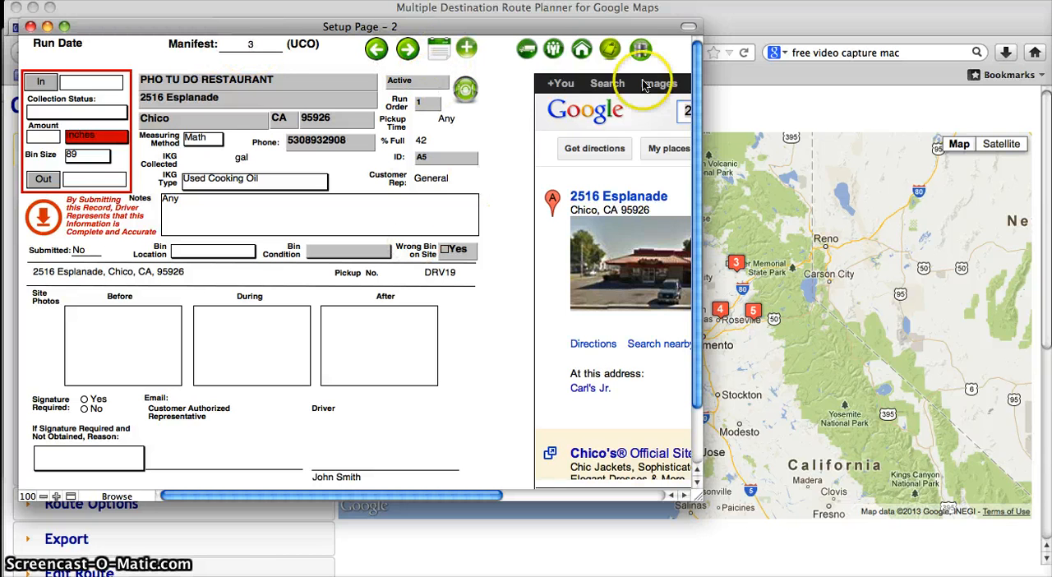
click(585, 52)
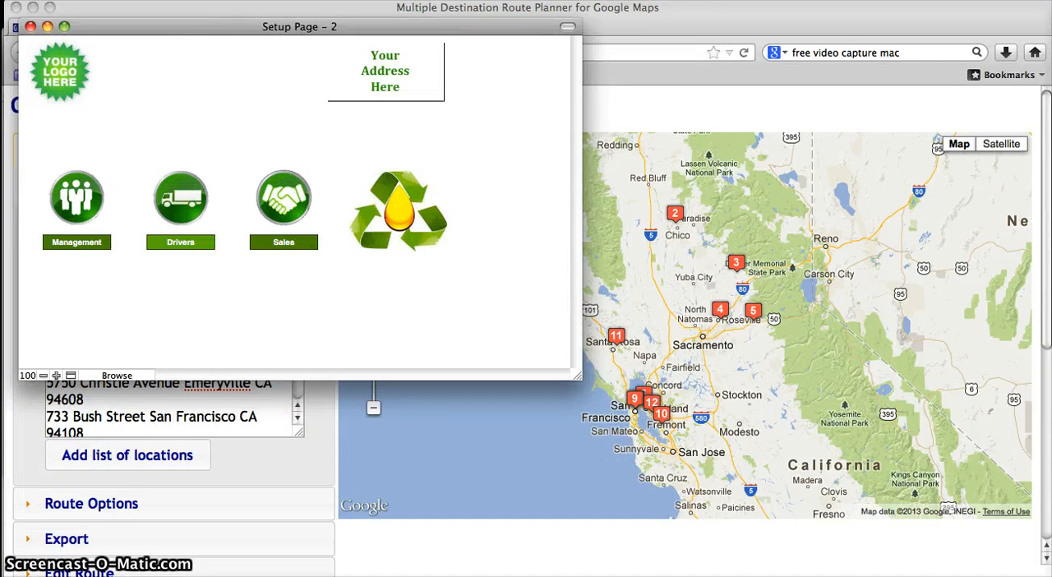